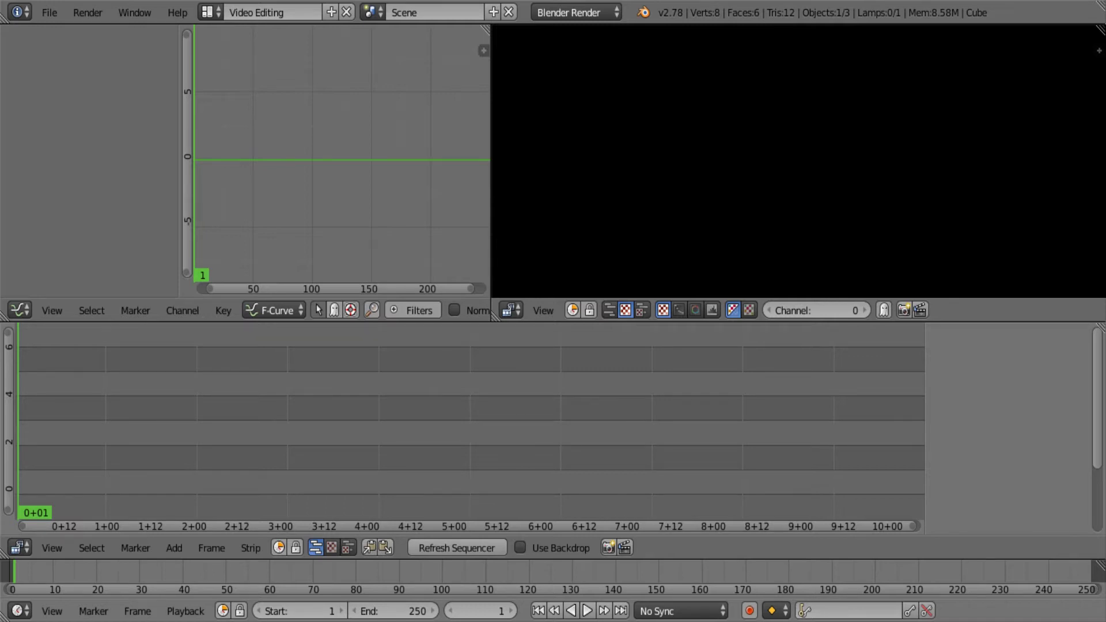
Step: Add Viking Chair Final.avi from Desktop > Waylight Upload Files > Main Videos > Ep 0069 - Viking Chair as a movie strip
{"action": "left_click", "coordinate": [181, 551]}
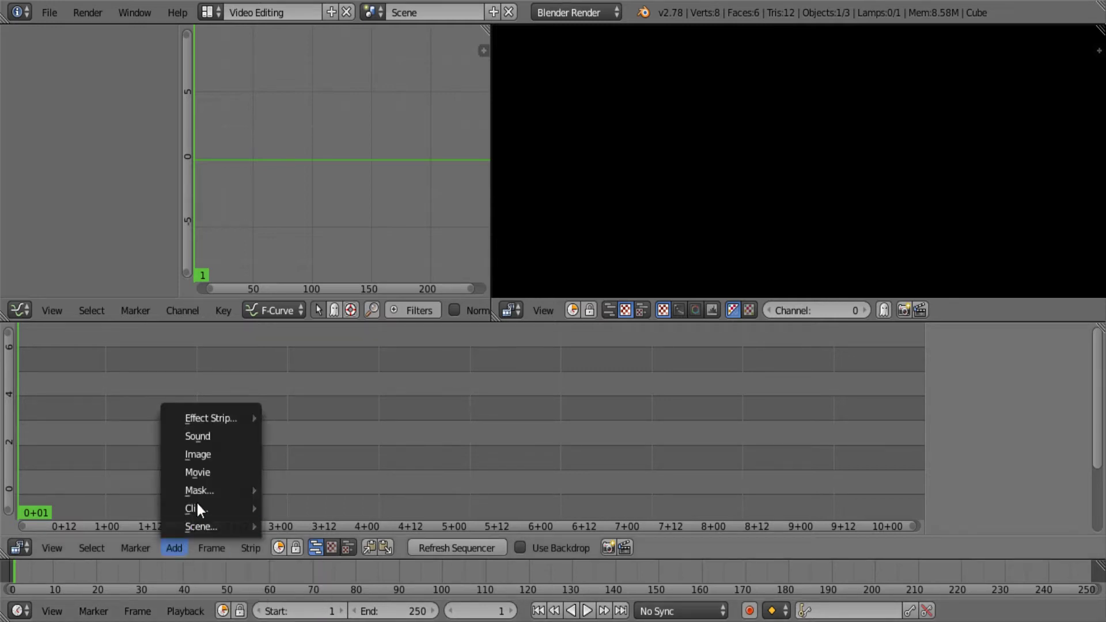
{"action": "left_click", "coordinate": [203, 472]}
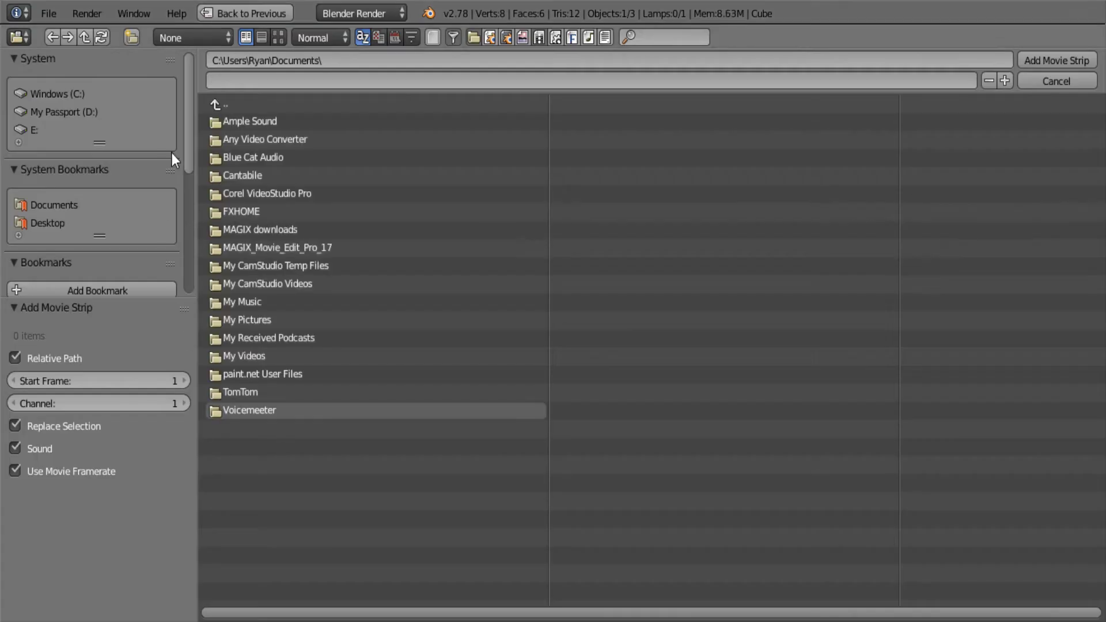
{"action": "left_click", "coordinate": [57, 222]}
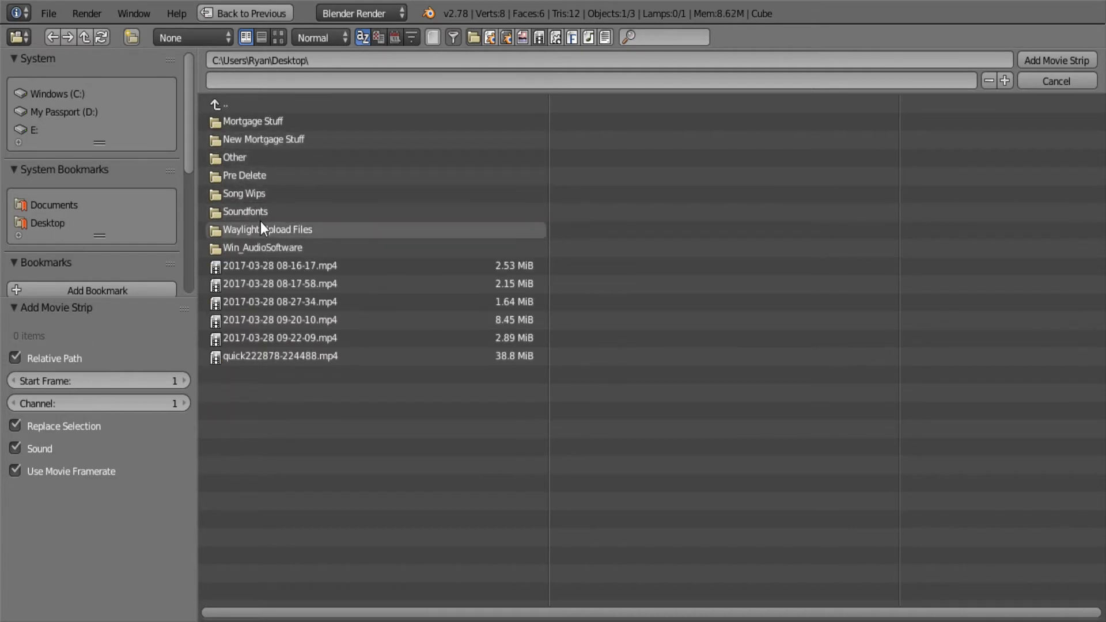
{"action": "left_click", "coordinate": [249, 231]}
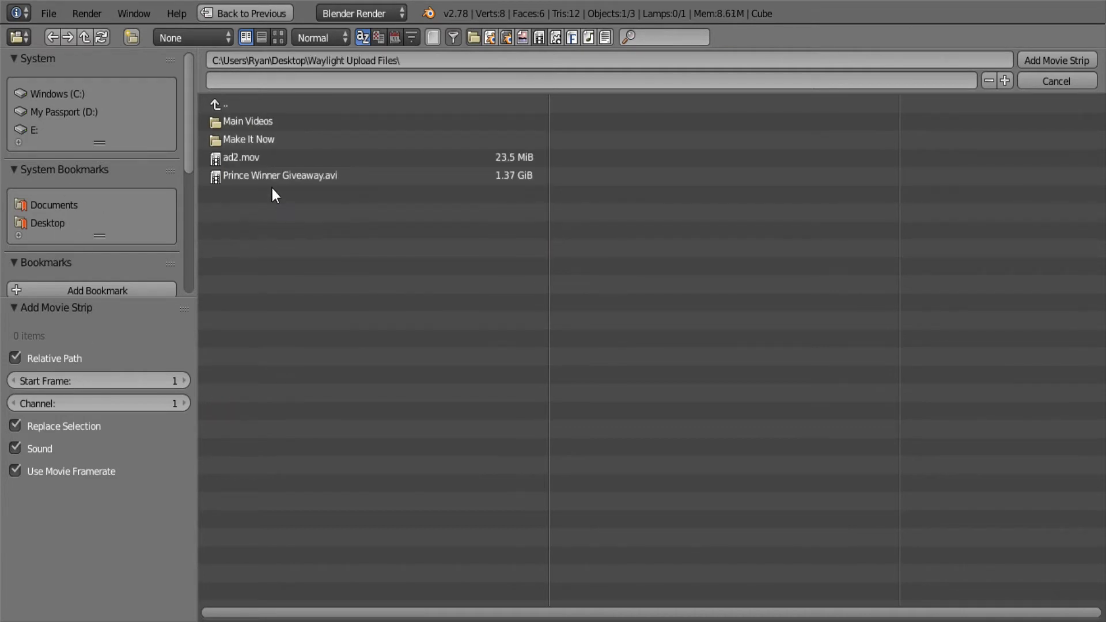
{"action": "left_click", "coordinate": [260, 126]}
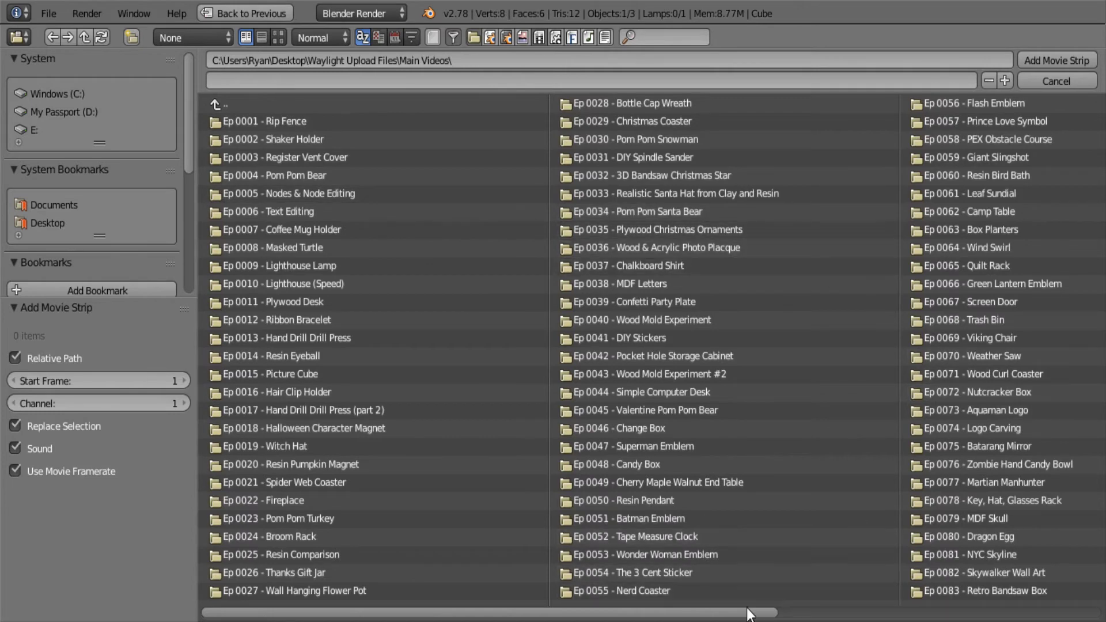
{"action": "left_click_drag", "start_coordinate": [749, 615], "coordinate": [902, 614]}
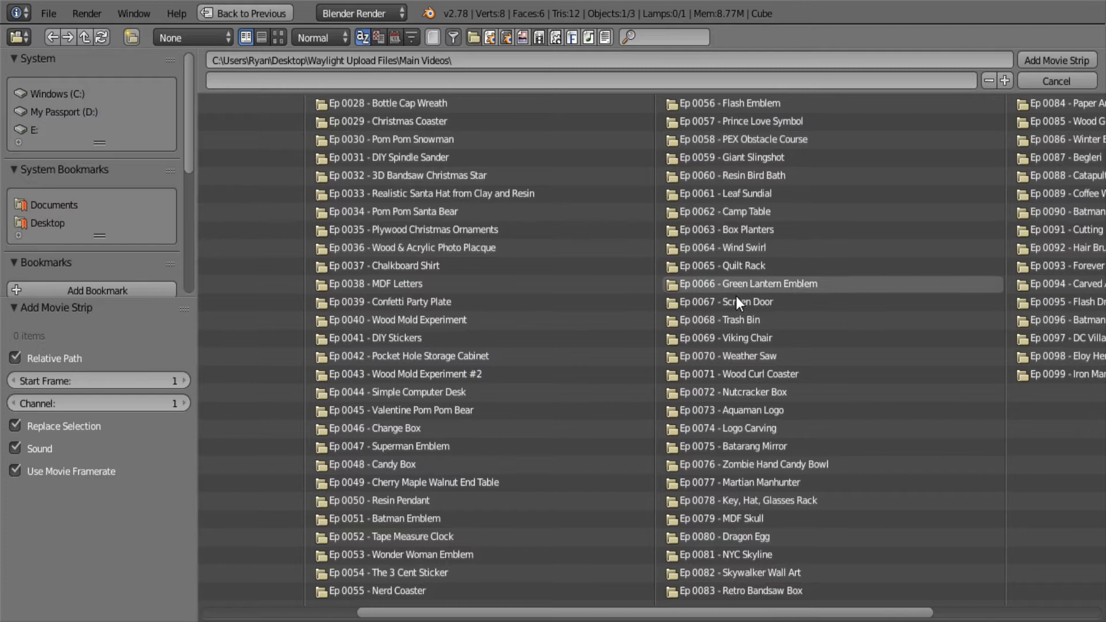
{"action": "left_click", "coordinate": [740, 339]}
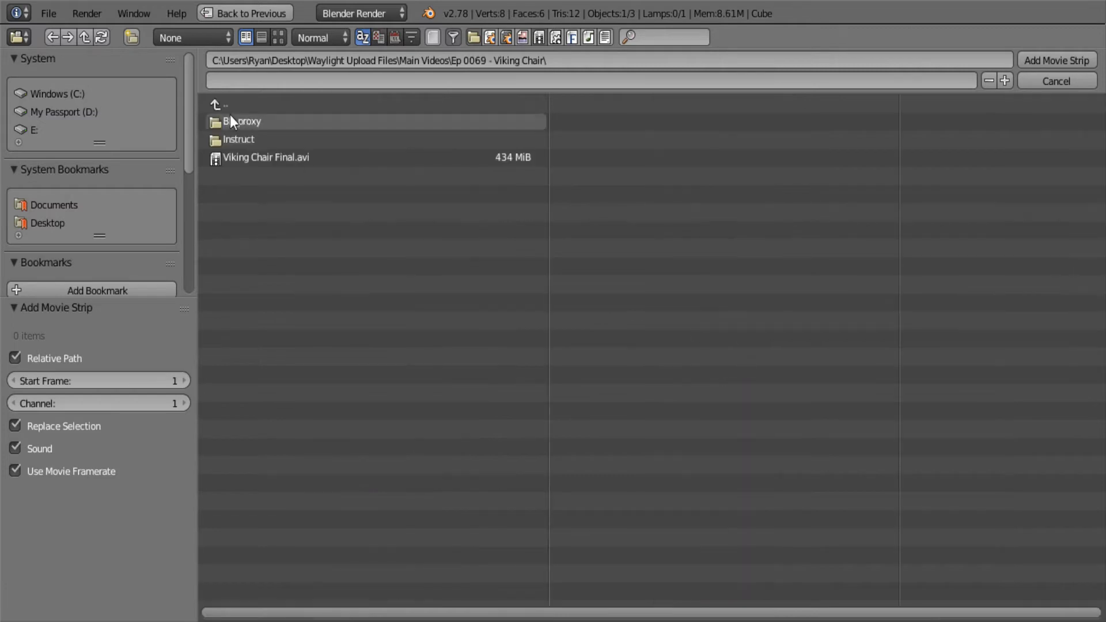
{"action": "left_click", "coordinate": [234, 156]}
{"action": "left_click", "coordinate": [1034, 61]}
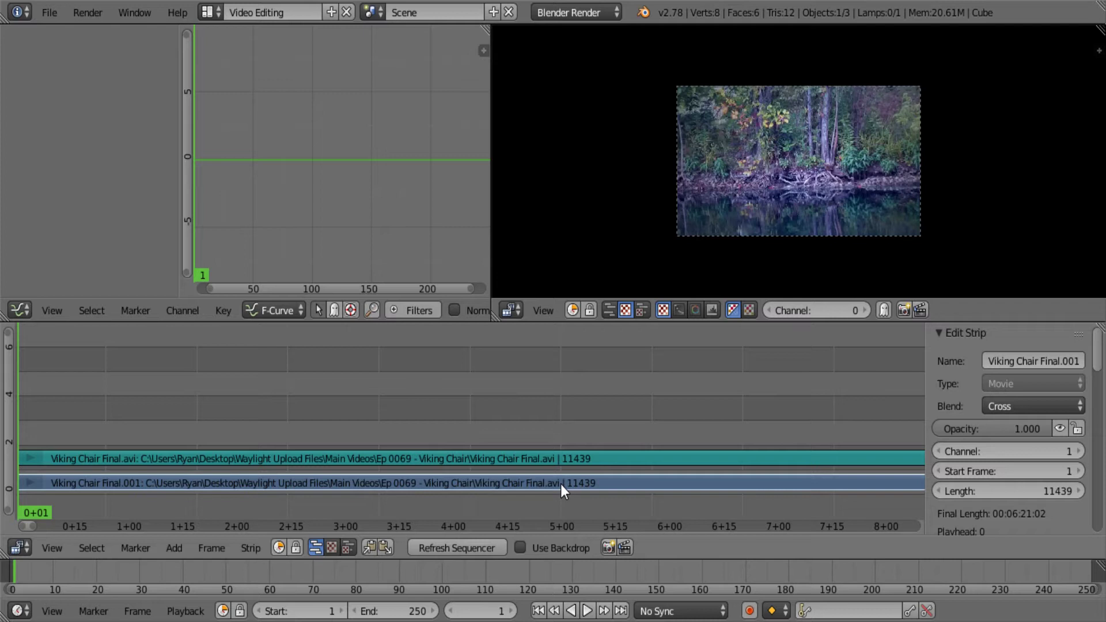
Step: Enable Proxy/Timecode on the Viking Chair movie strip and rebuild its proxy and timecode indices
{"action": "right_click", "coordinate": [632, 500]}
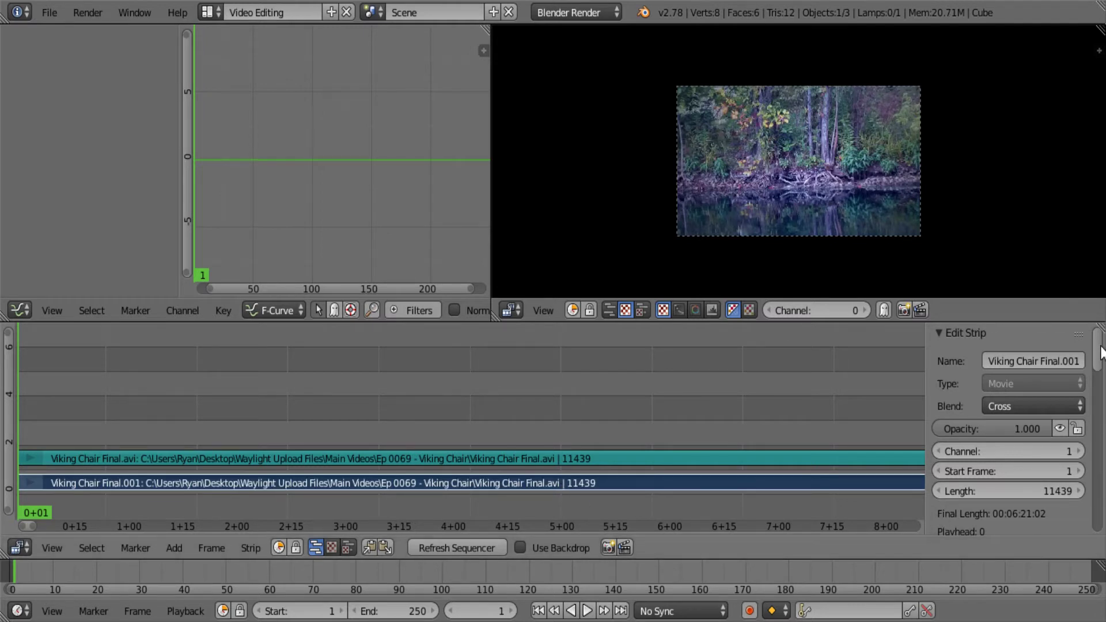
{"action": "scroll", "coordinate": [1102, 350], "scroll_direction": "down", "scroll_amount": 5}
{"action": "scroll", "coordinate": [1101, 350], "scroll_direction": "down", "scroll_amount": 5}
{"action": "scroll", "coordinate": [1010, 429], "scroll_direction": "down", "scroll_amount": 2}
{"action": "scroll", "coordinate": [1011, 429], "scroll_direction": "down", "scroll_amount": 2}
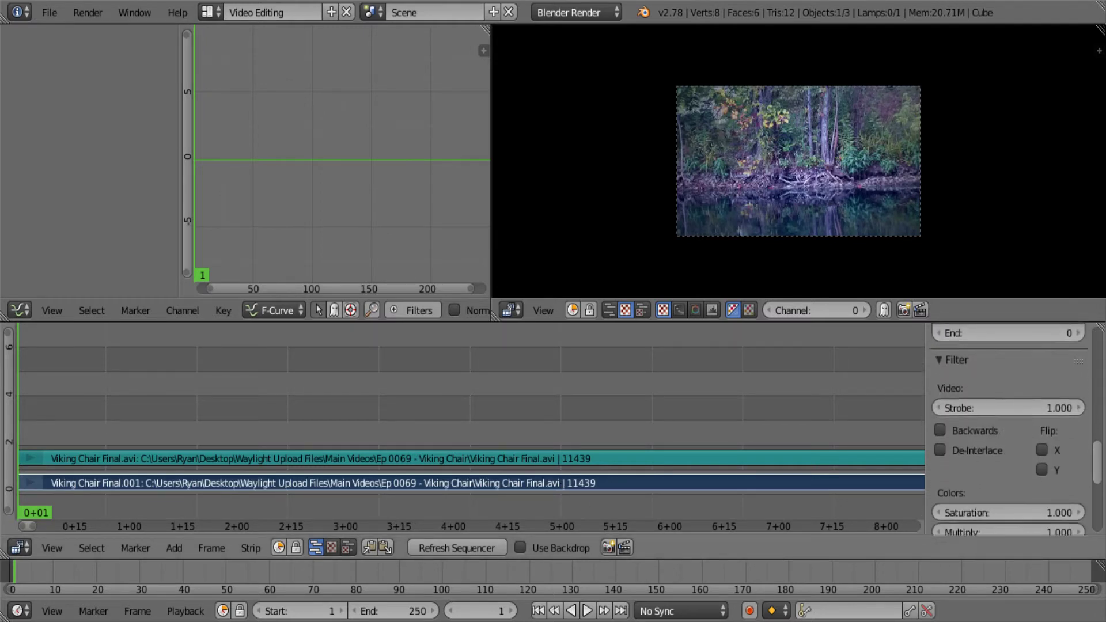
{"action": "scroll", "coordinate": [1009, 429], "scroll_direction": "down", "scroll_amount": 2}
{"action": "scroll", "coordinate": [1010, 429], "scroll_direction": "down", "scroll_amount": 2}
{"action": "scroll", "coordinate": [1010, 439], "scroll_direction": "down", "scroll_amount": 2}
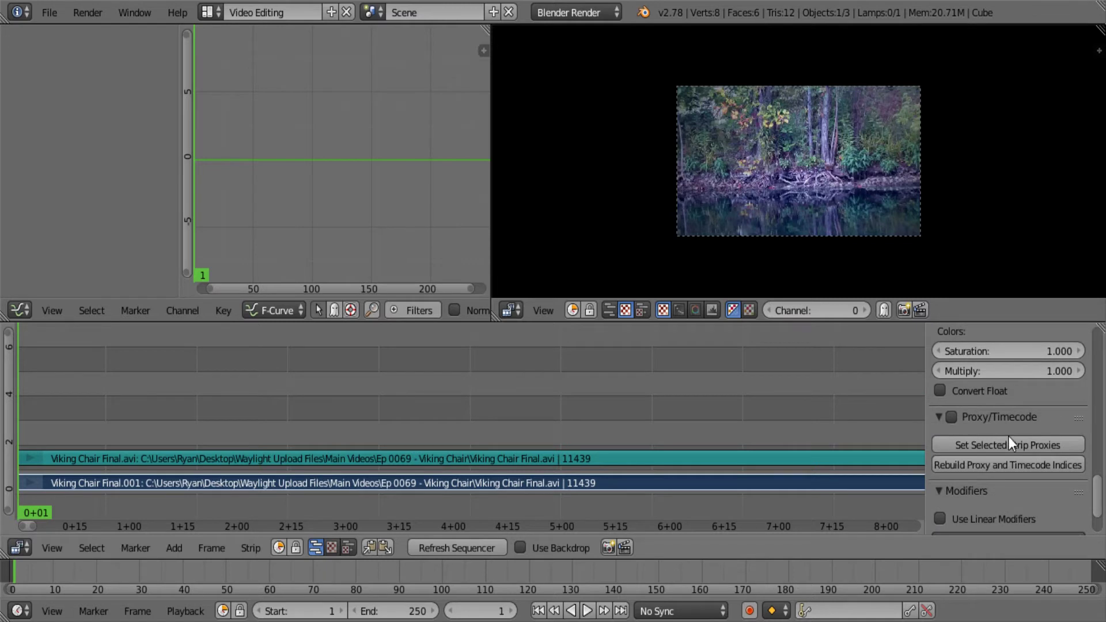
{"action": "left_click", "coordinate": [951, 418]}
{"action": "scroll", "coordinate": [1063, 445], "scroll_direction": "down", "scroll_amount": 5}
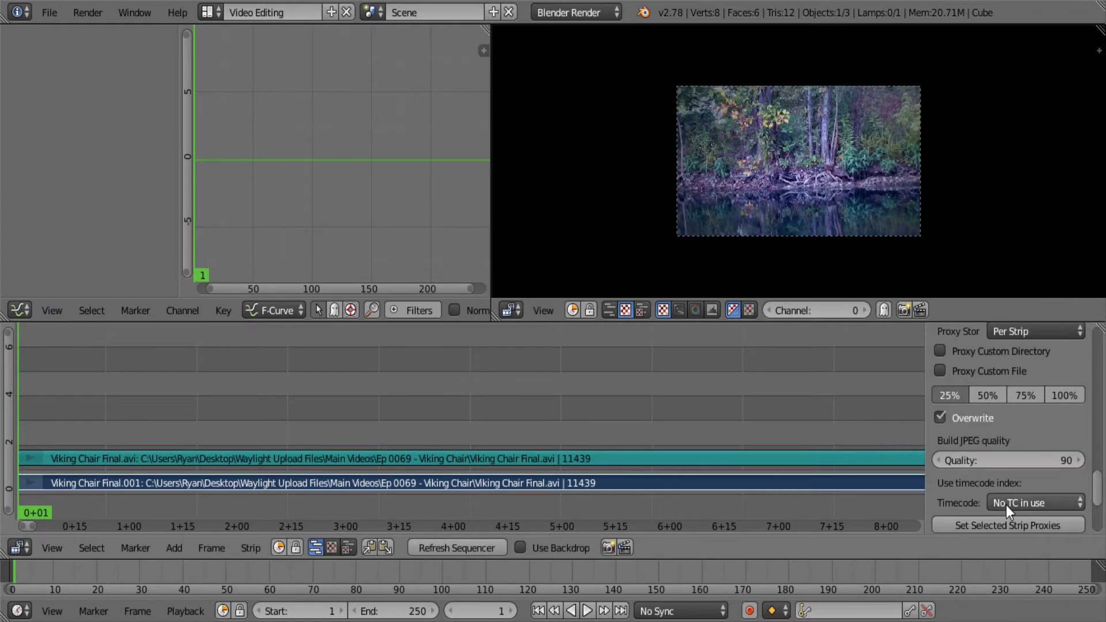
{"action": "scroll", "coordinate": [997, 450], "scroll_direction": "down", "scroll_amount": 3}
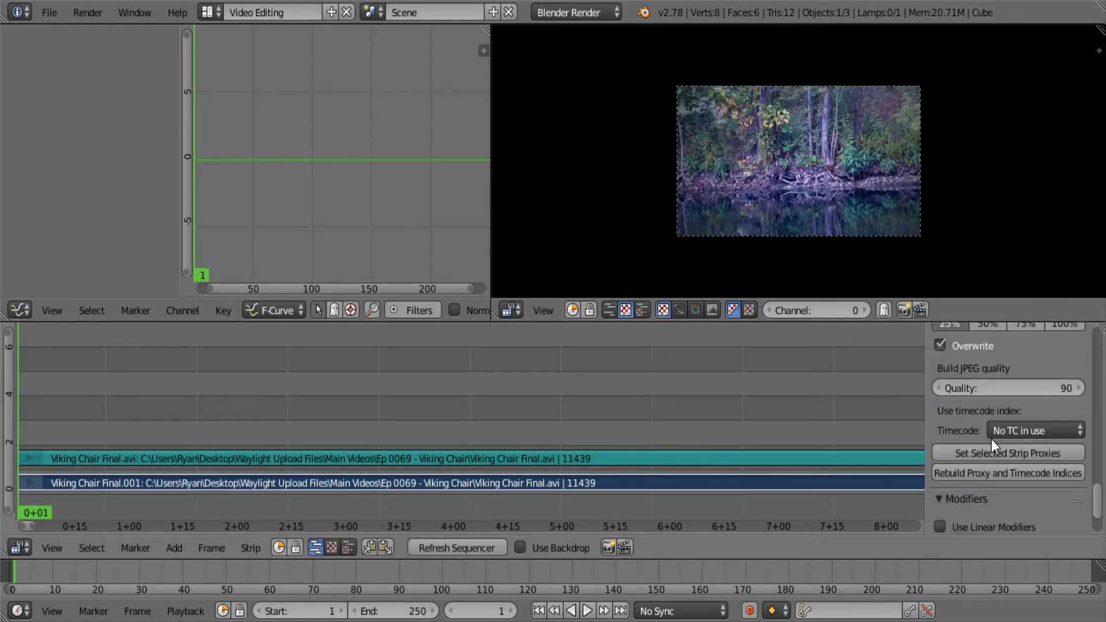
{"action": "left_click", "coordinate": [974, 474]}
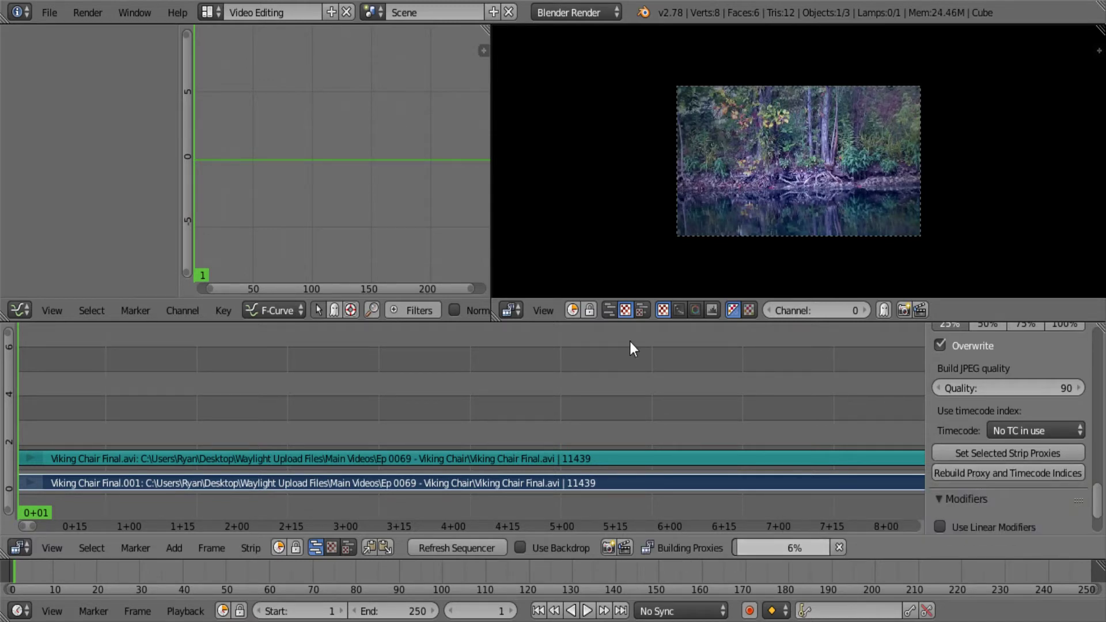
Step: Show the preview's Properties sidebar and set its proxy render size to 25%
{"action": "left_click", "coordinate": [548, 312]}
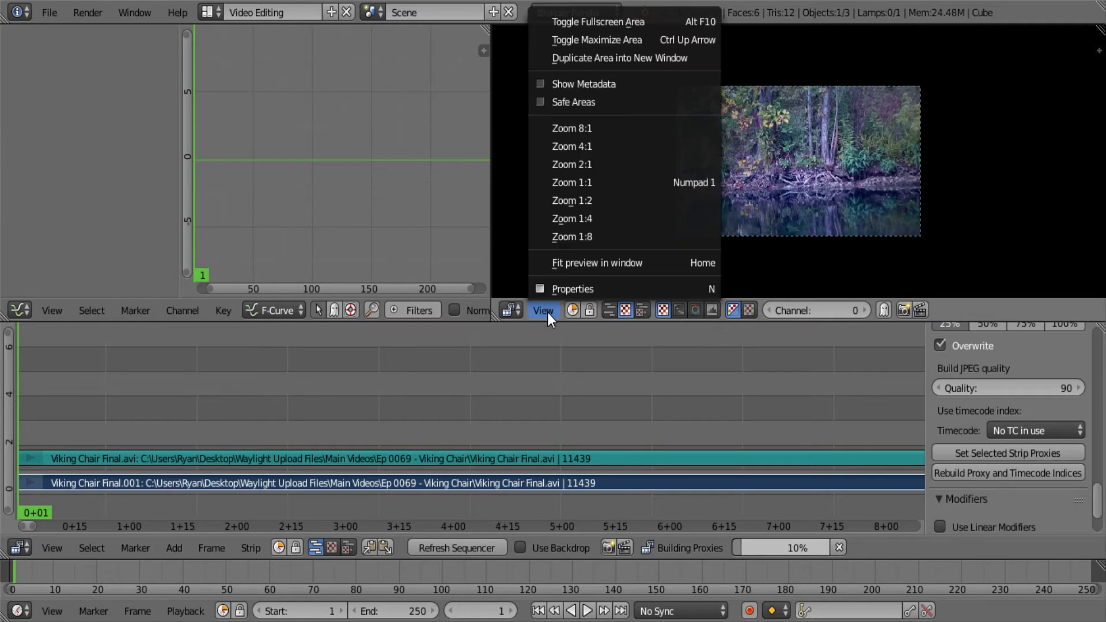
{"action": "left_click", "coordinate": [575, 287]}
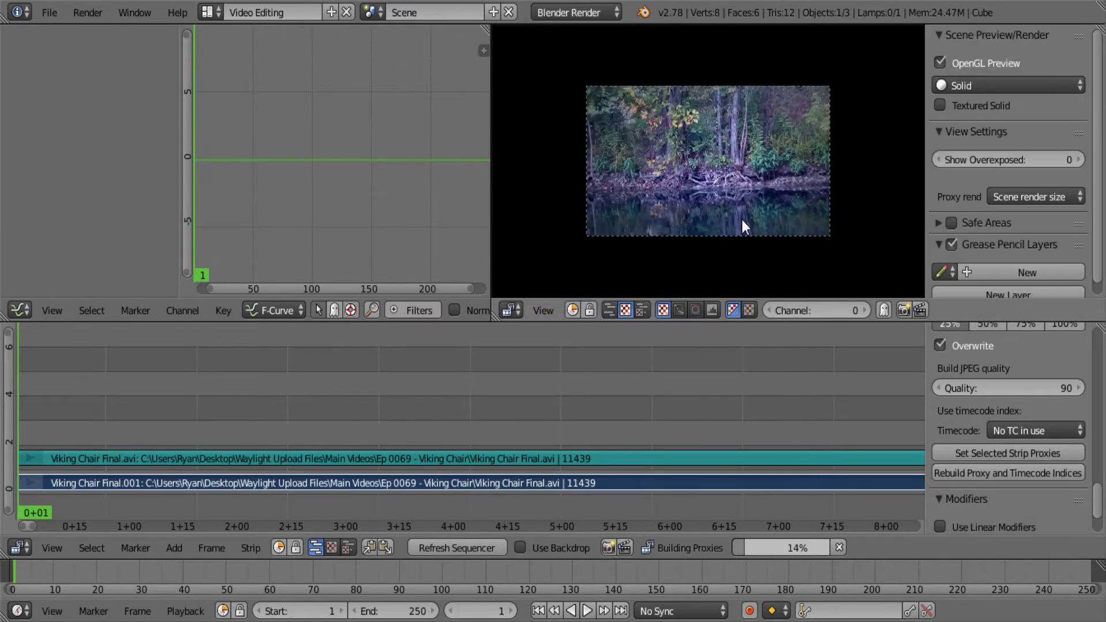
{"action": "left_click", "coordinate": [1055, 197]}
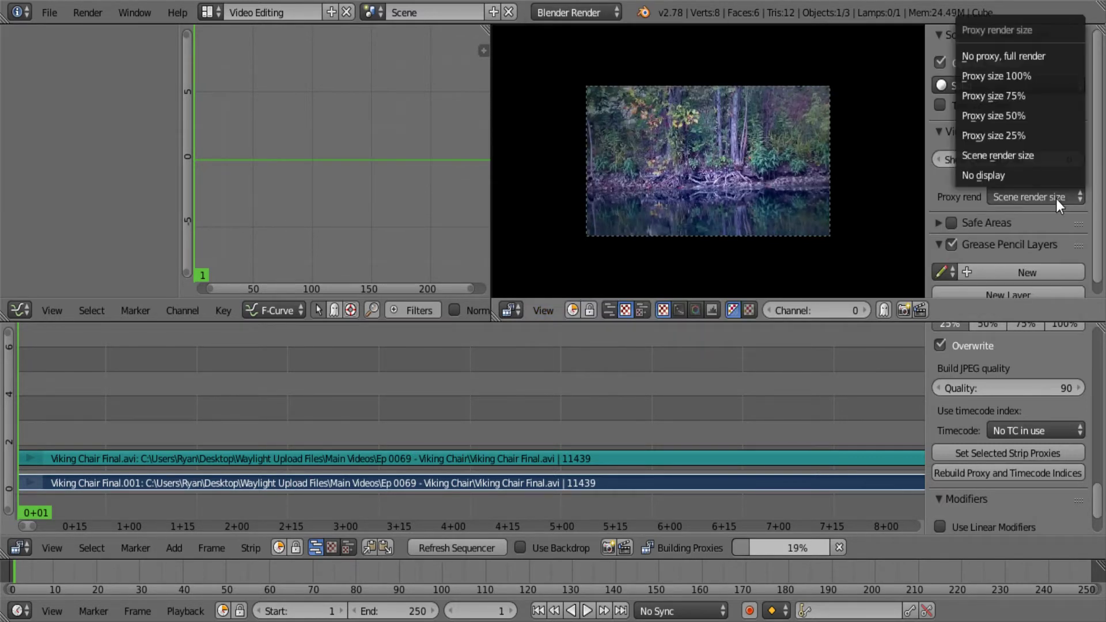
{"action": "left_click", "coordinate": [957, 193]}
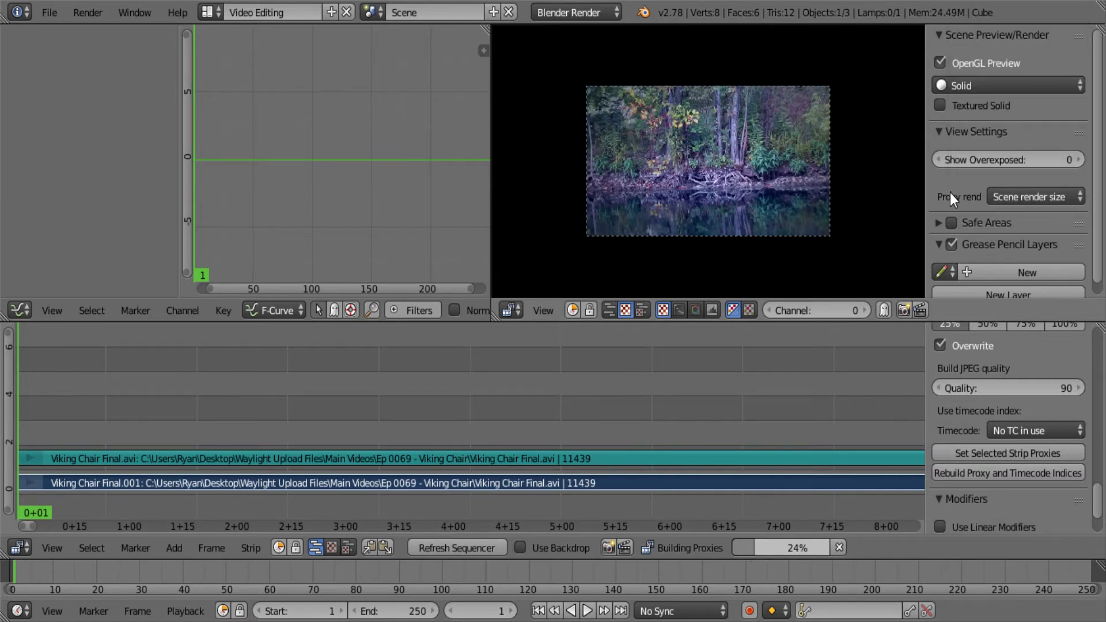
{"action": "left_click", "coordinate": [1072, 200]}
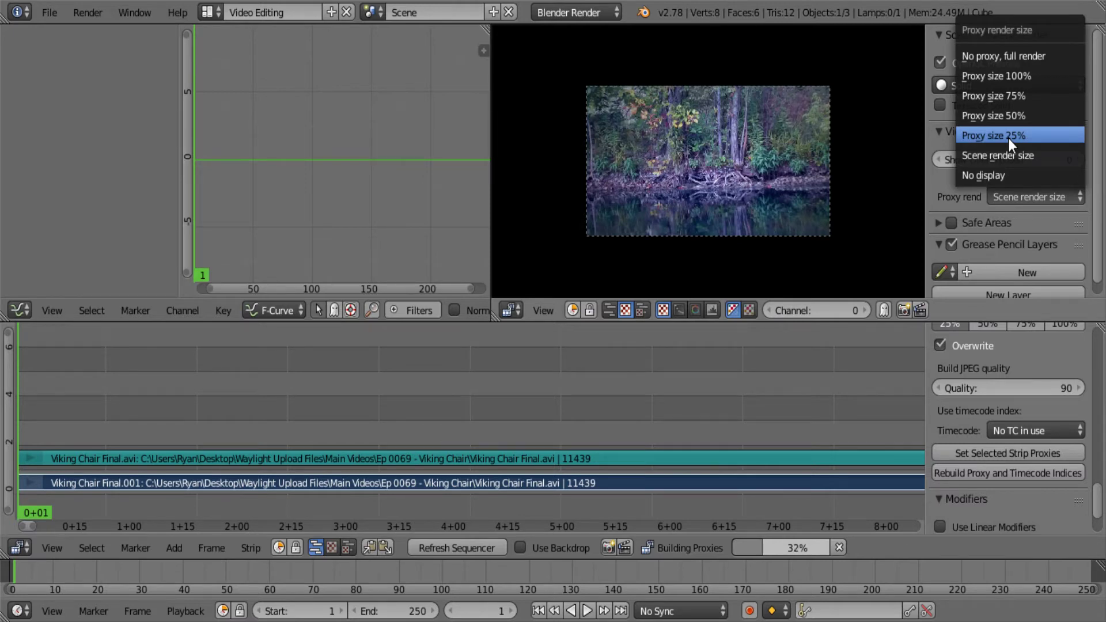
{"action": "left_click", "coordinate": [1008, 138]}
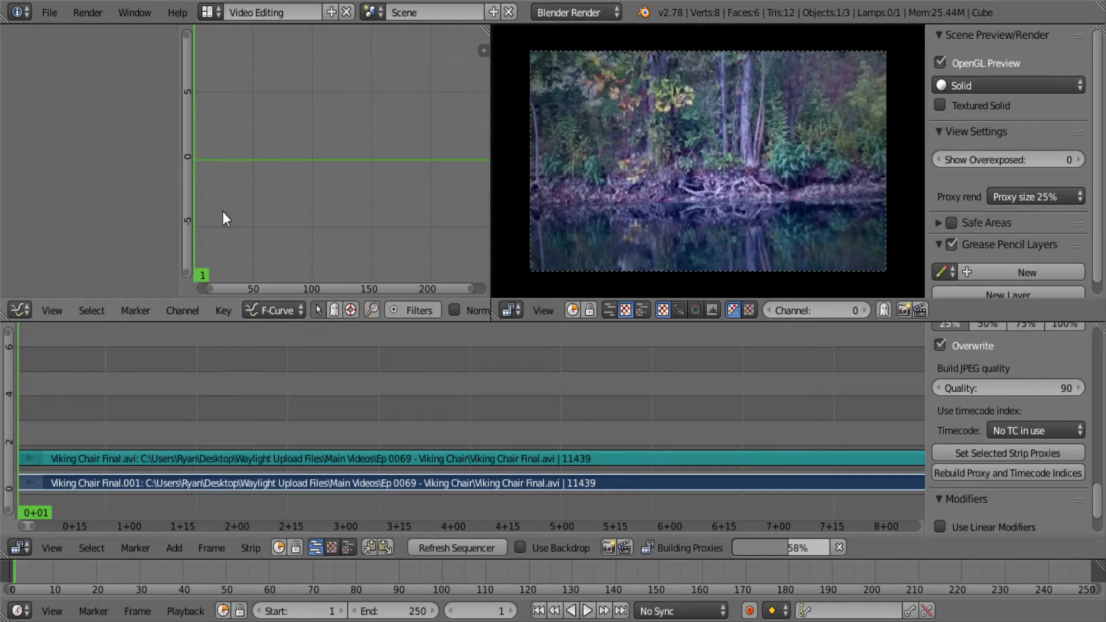
Step: Set the render resolution scale to 100% and hide the preview's sidebar
{"action": "key", "text": "shift+F7"}
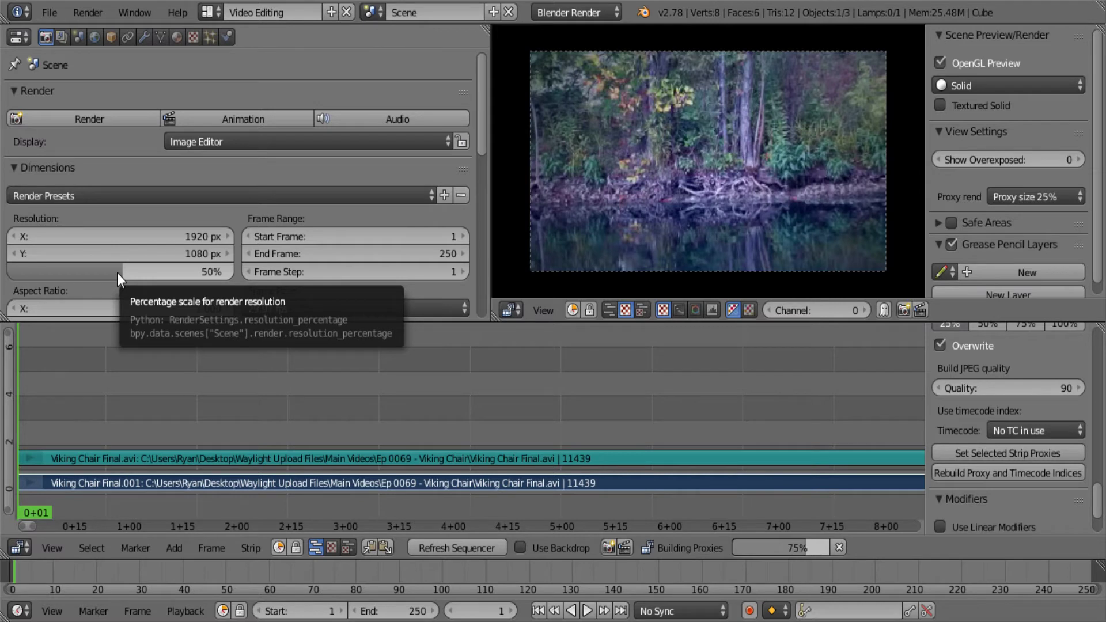
{"action": "left_click_drag", "start_coordinate": [117, 273], "coordinate": [743, 235]}
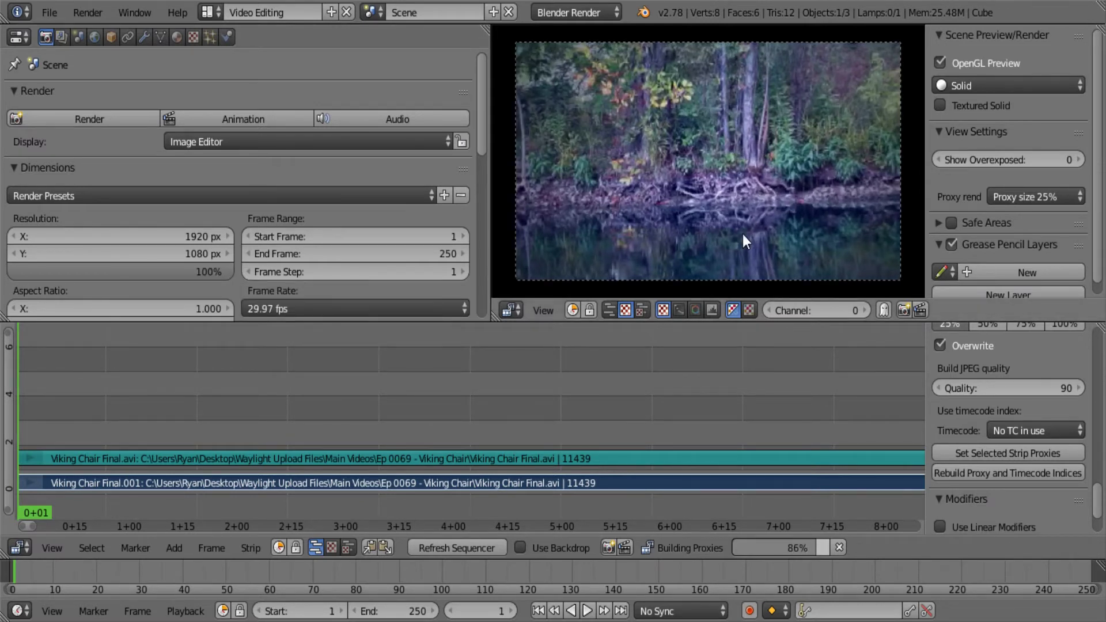
{"action": "key", "text": "n"}
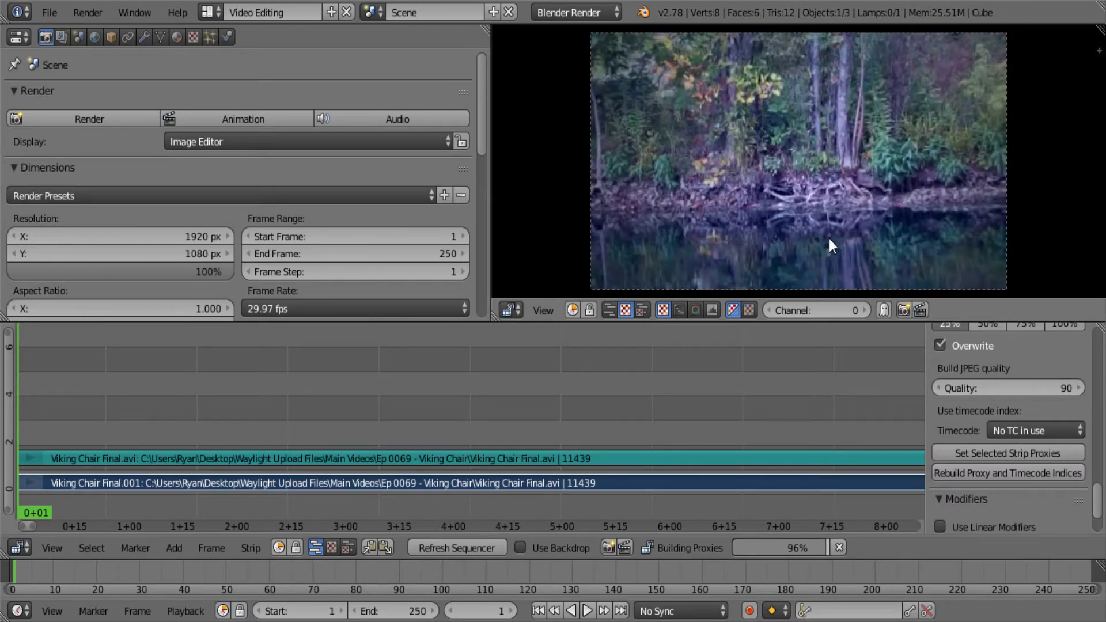
Step: Select the Viking Chair sound strip, show the sidebar, and enable Draw Waveform
{"action": "right_click", "coordinate": [701, 461]}
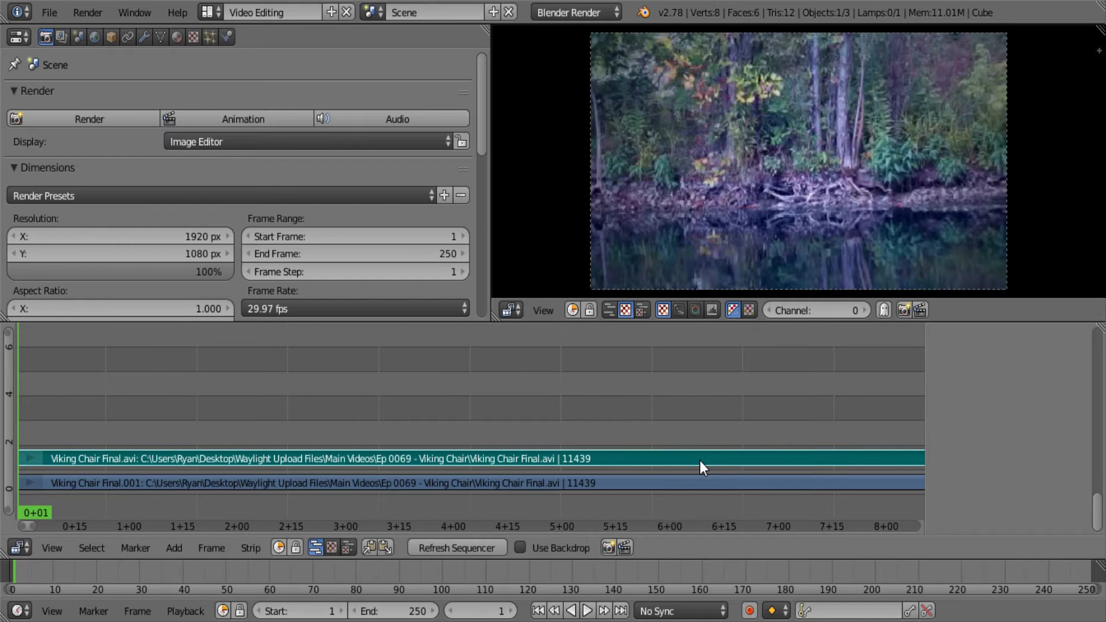
{"action": "key", "text": "n"}
{"action": "scroll", "coordinate": [1102, 427], "scroll_direction": "down", "scroll_amount": 2}
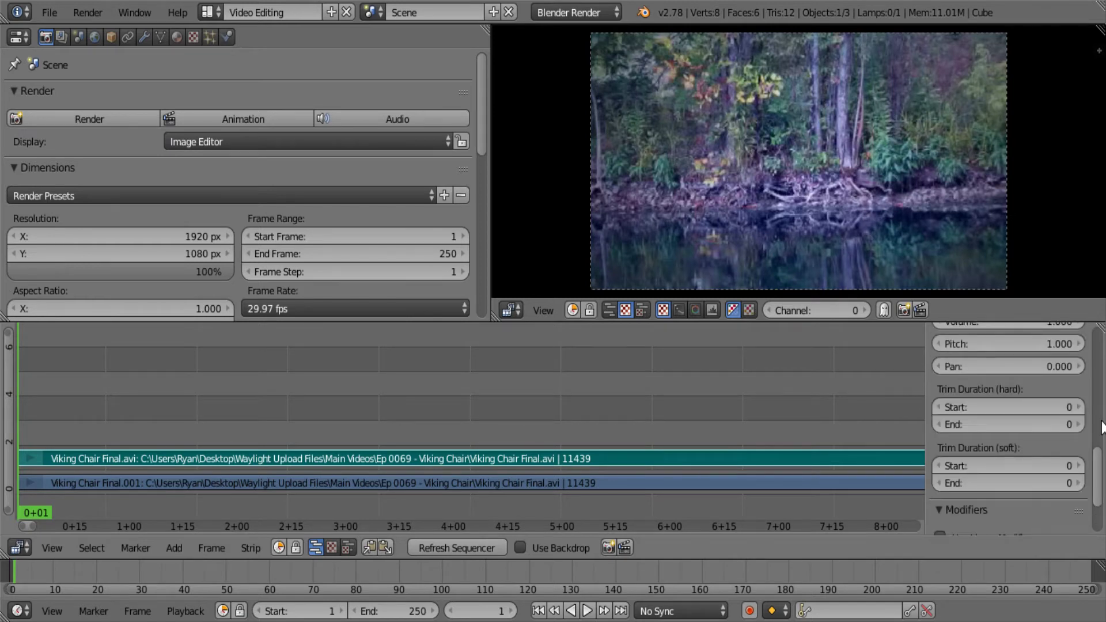
{"action": "scroll", "coordinate": [1003, 450], "scroll_direction": "up", "scroll_amount": 5}
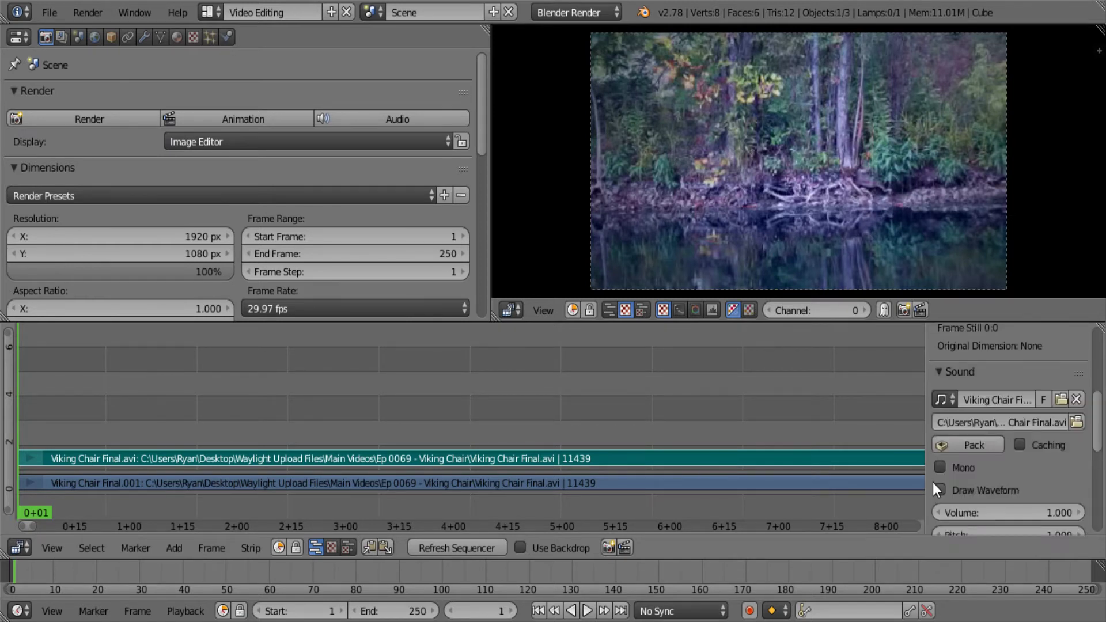
{"action": "left_click", "coordinate": [940, 490]}
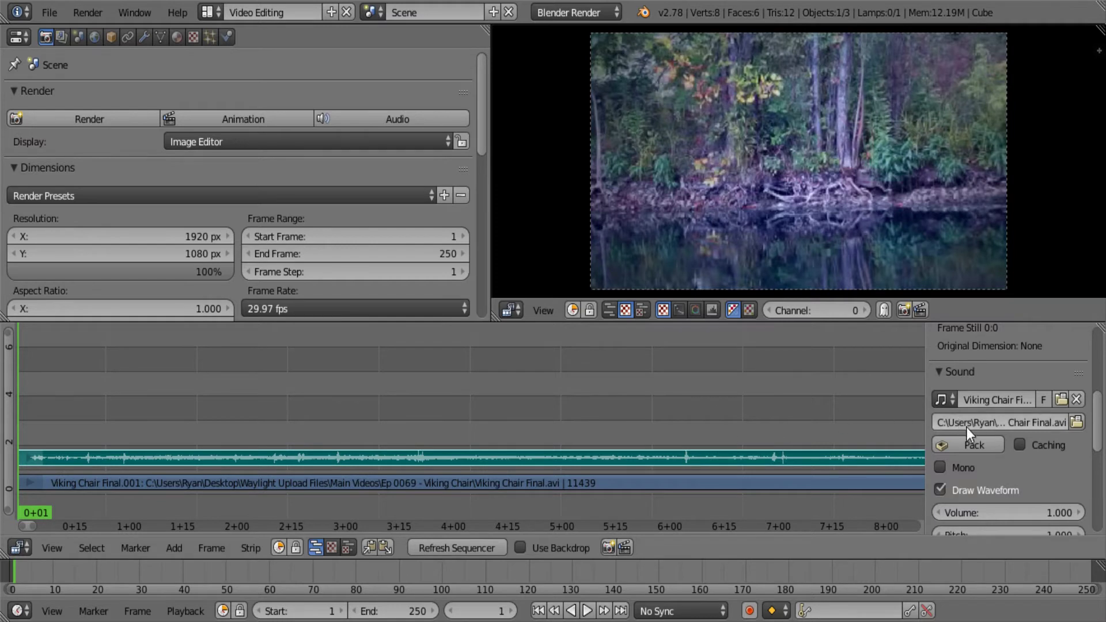
{"action": "scroll", "coordinate": [972, 433], "scroll_direction": "up", "scroll_amount": 3}
{"action": "scroll", "coordinate": [978, 436], "scroll_direction": "up", "scroll_amount": 5}
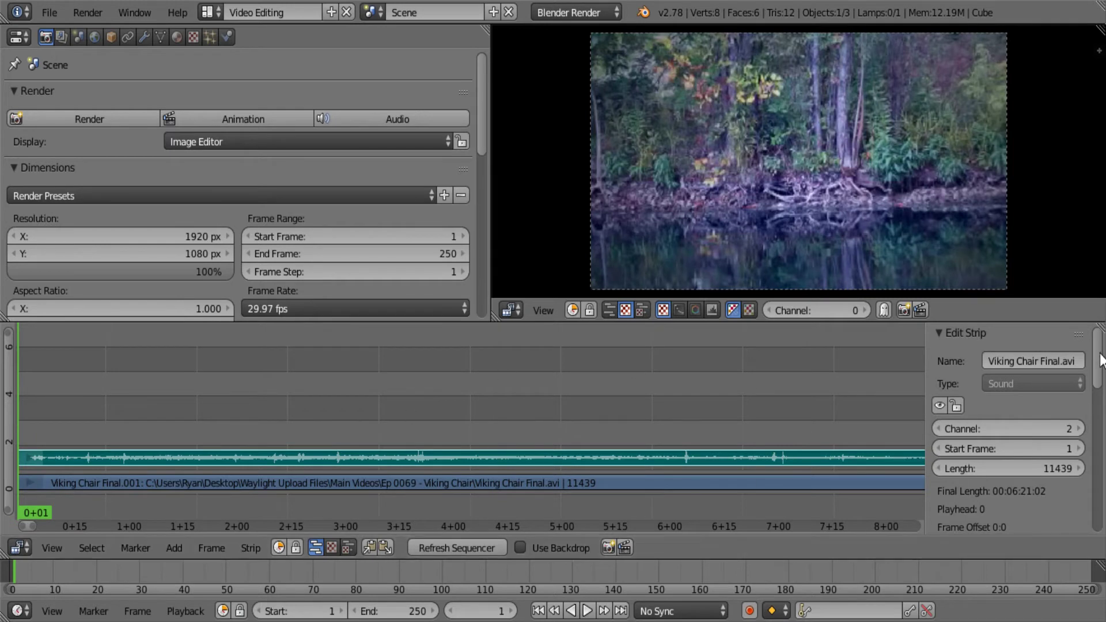
Step: Switch between the movie and sound strips to compare their properties, ending on the movie strip
{"action": "right_click", "coordinate": [728, 483]}
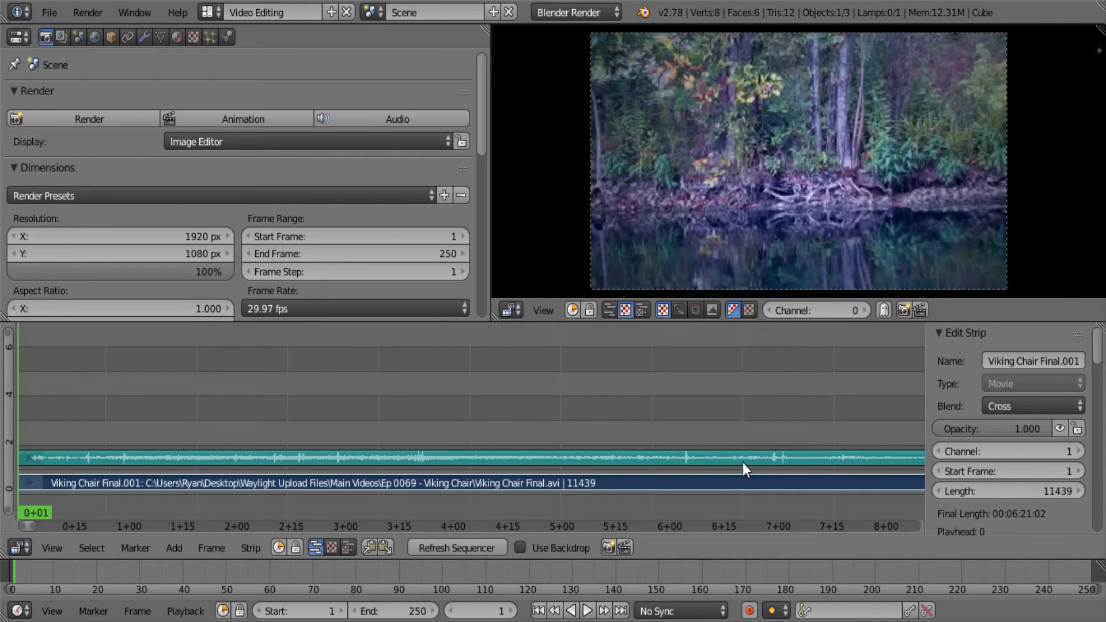
{"action": "right_click", "coordinate": [743, 463]}
{"action": "right_click", "coordinate": [748, 481]}
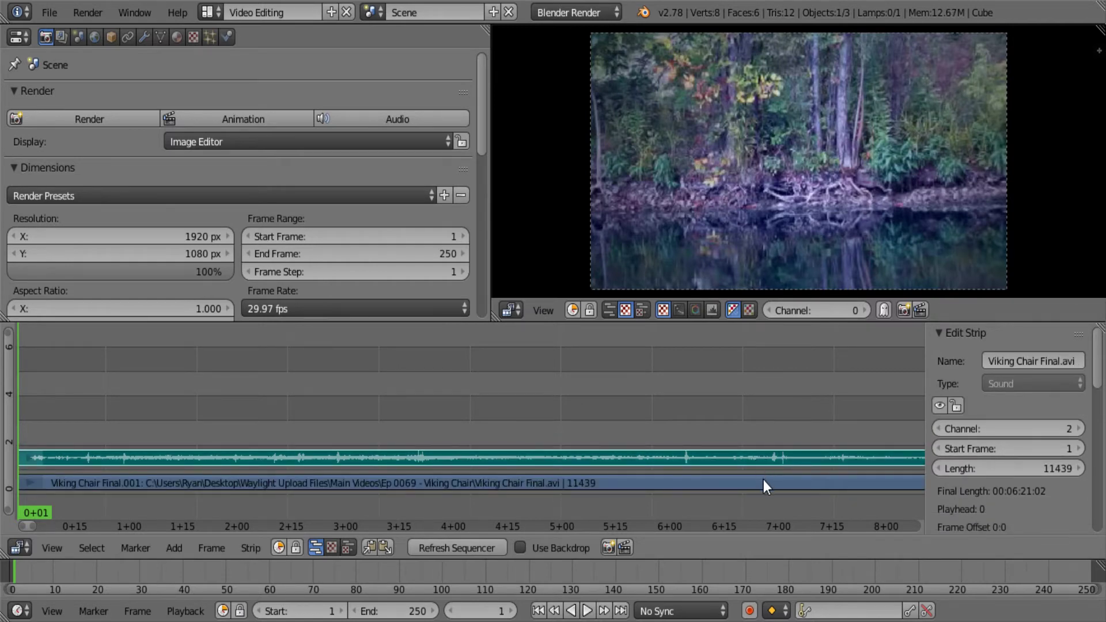
{"action": "right_click", "coordinate": [763, 479]}
{"action": "right_click", "coordinate": [780, 484]}
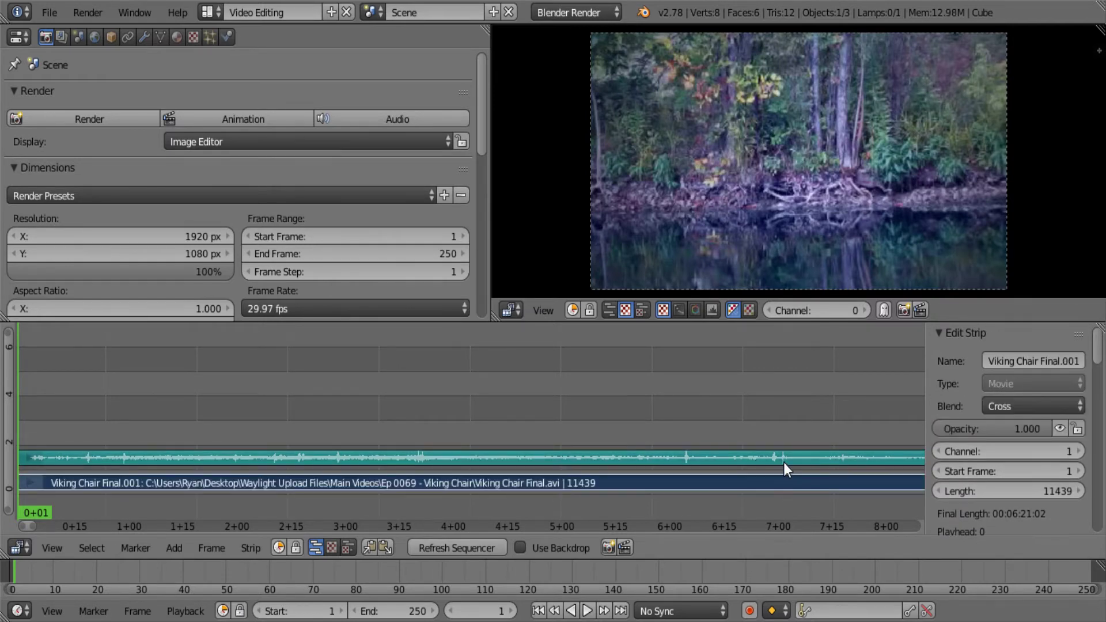
{"action": "right_click", "coordinate": [785, 462]}
{"action": "right_click", "coordinate": [785, 485]}
Step: Keep the movie strip's name and Cross blend mode, and drag its opacity down
{"action": "left_click", "coordinate": [1034, 359]}
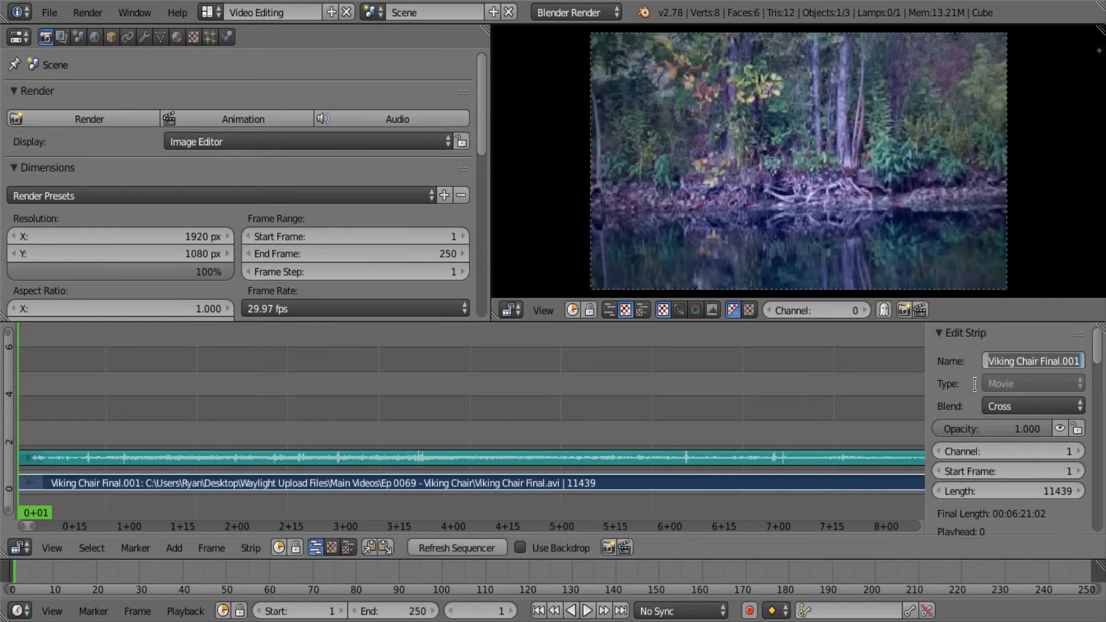
{"action": "left_click", "coordinate": [1026, 380]}
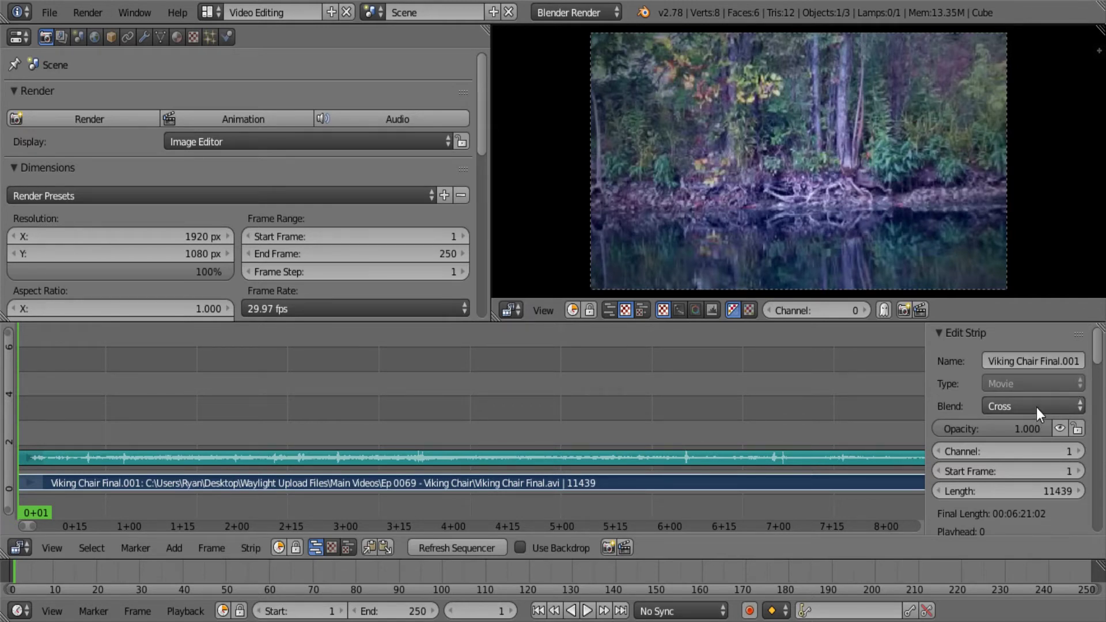
{"action": "left_click", "coordinate": [999, 407]}
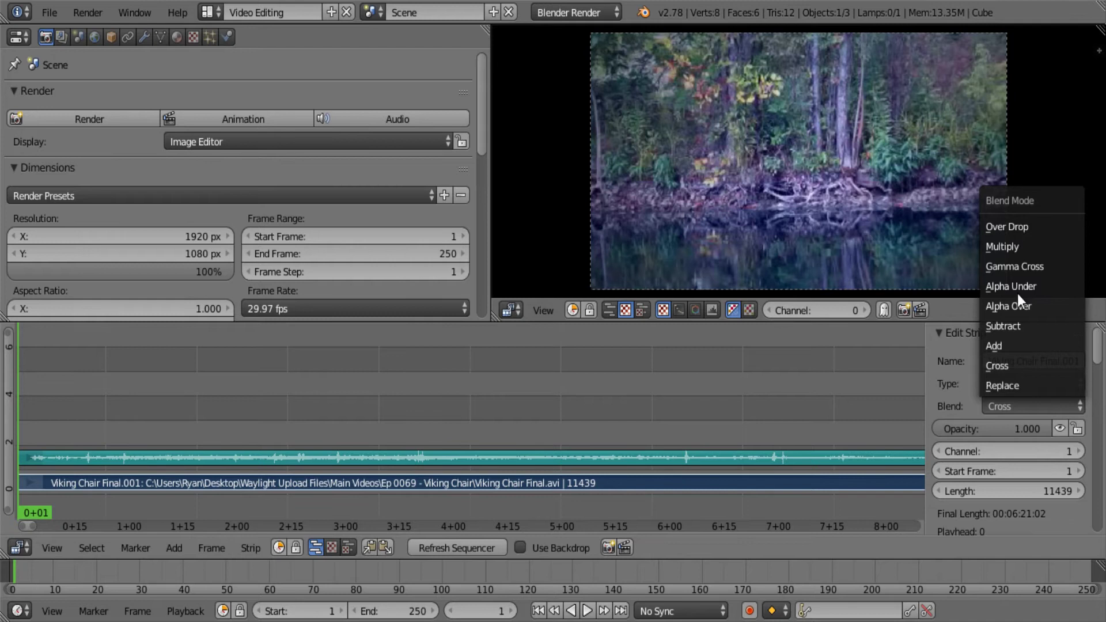
{"action": "left_click", "coordinate": [969, 388]}
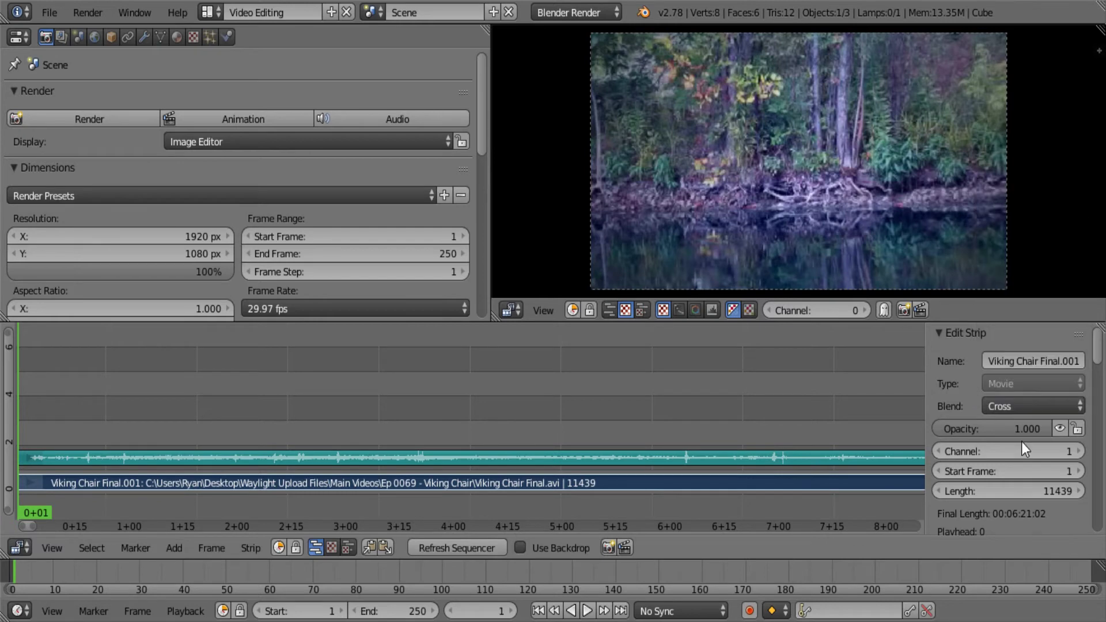
{"action": "mouse_move", "coordinate": [1041, 430]}
{"action": "left_mouse_down"}
{"action": "mouse_move", "coordinate": [960, 427]}
{"action": "mouse_move", "coordinate": [1037, 429]}
{"action": "mouse_move", "coordinate": [960, 428]}
{"action": "mouse_move", "coordinate": [1029, 427]}
{"action": "mouse_move", "coordinate": [960, 428]}
{"action": "mouse_move", "coordinate": [1004, 431]}
{"action": "left_mouse_up"}
{"action": "scroll", "coordinate": [982, 435], "scroll_direction": "down", "scroll_amount": 2}
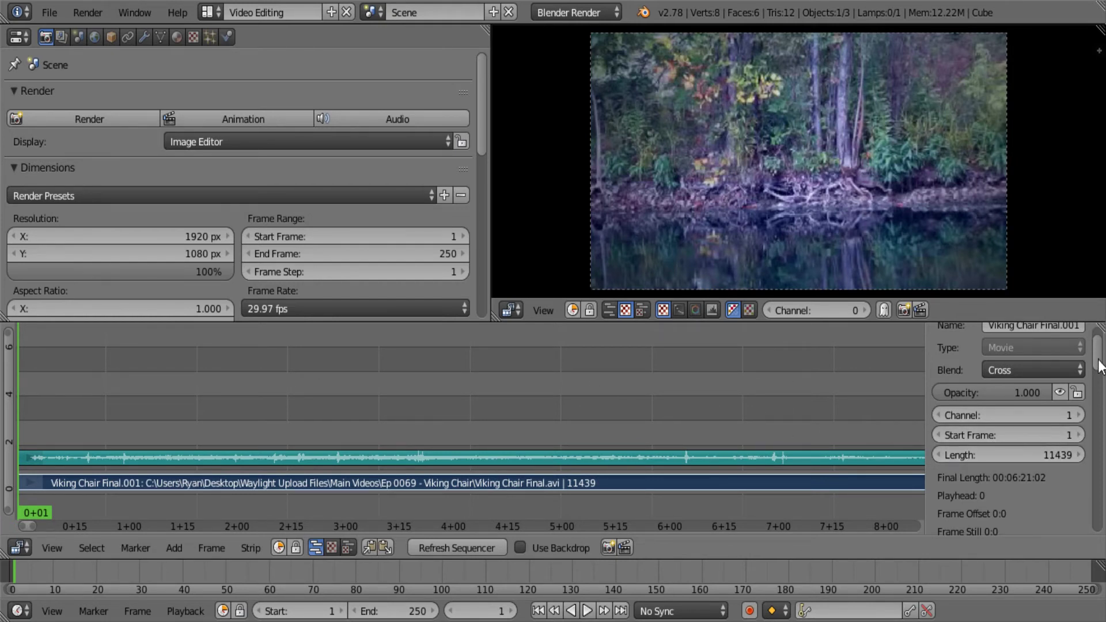
{"action": "left_click_drag", "start_coordinate": [1101, 367], "coordinate": [1101, 396]}
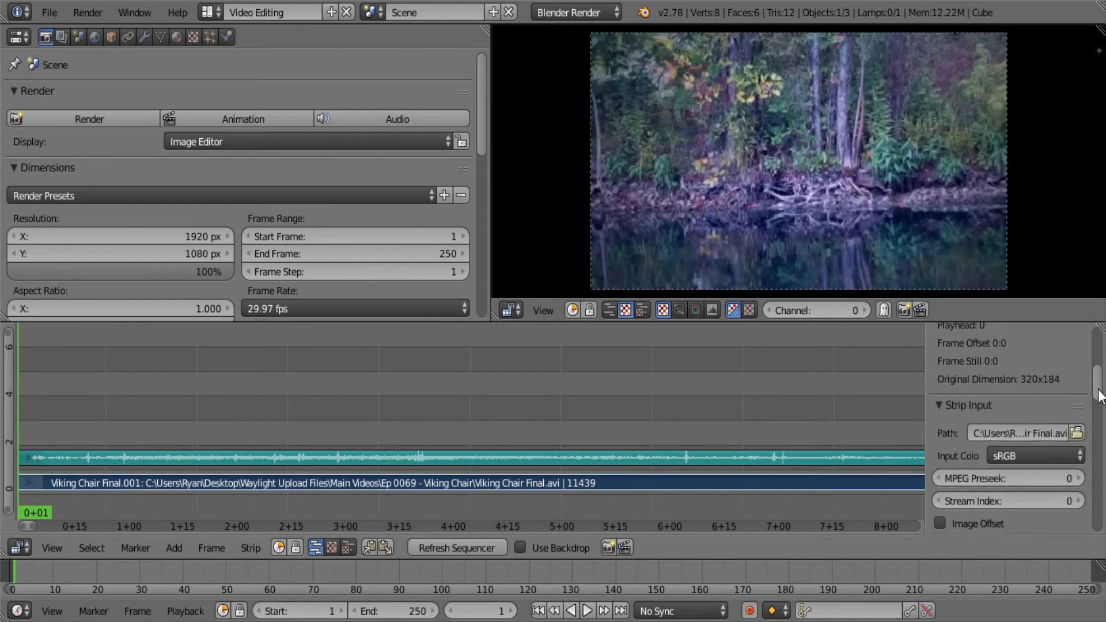
{"action": "scroll", "coordinate": [1037, 398], "scroll_direction": "down", "scroll_amount": 1}
{"action": "scroll", "coordinate": [994, 399], "scroll_direction": "down", "scroll_amount": 1}
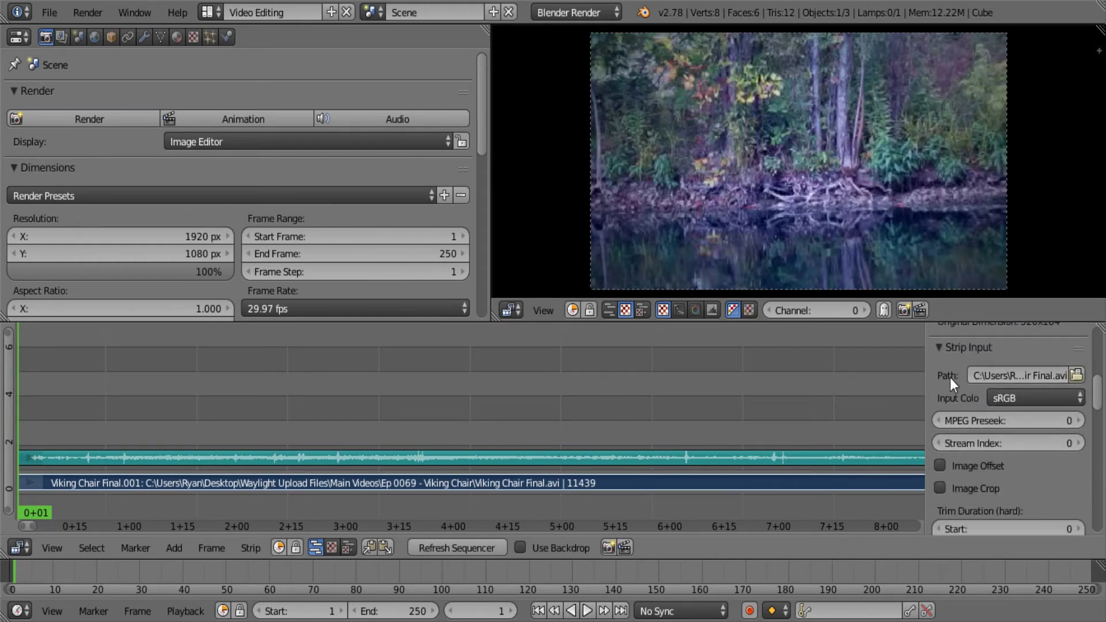
{"action": "left_click_drag", "start_coordinate": [1101, 391], "coordinate": [1101, 411]}
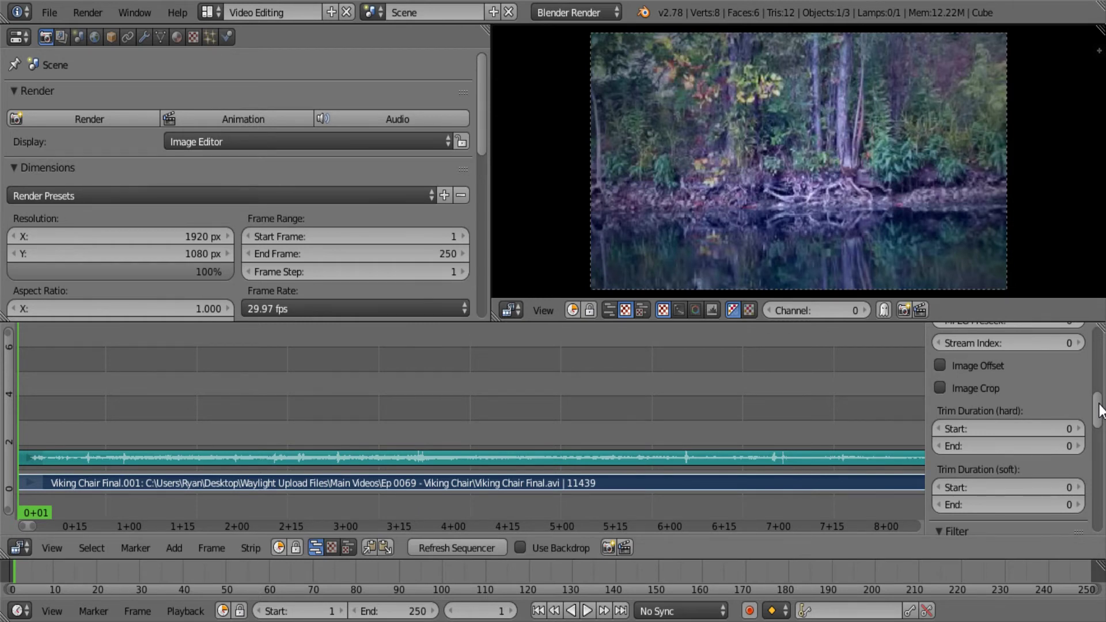
{"action": "left_click_drag", "start_coordinate": [1100, 411], "coordinate": [1104, 437]}
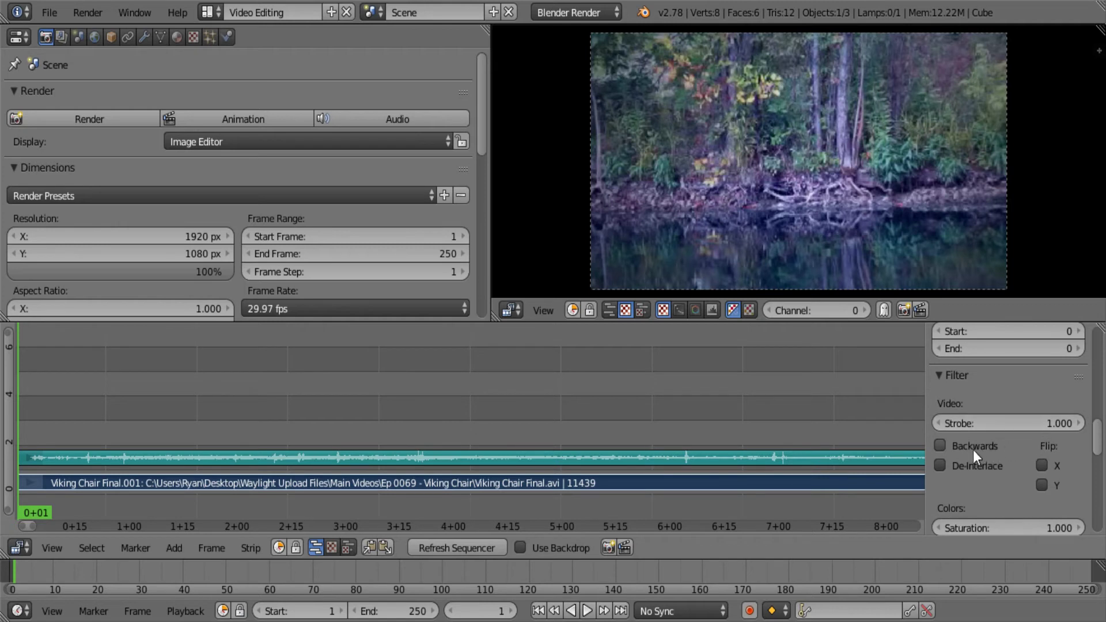
{"action": "left_click", "coordinate": [940, 446]}
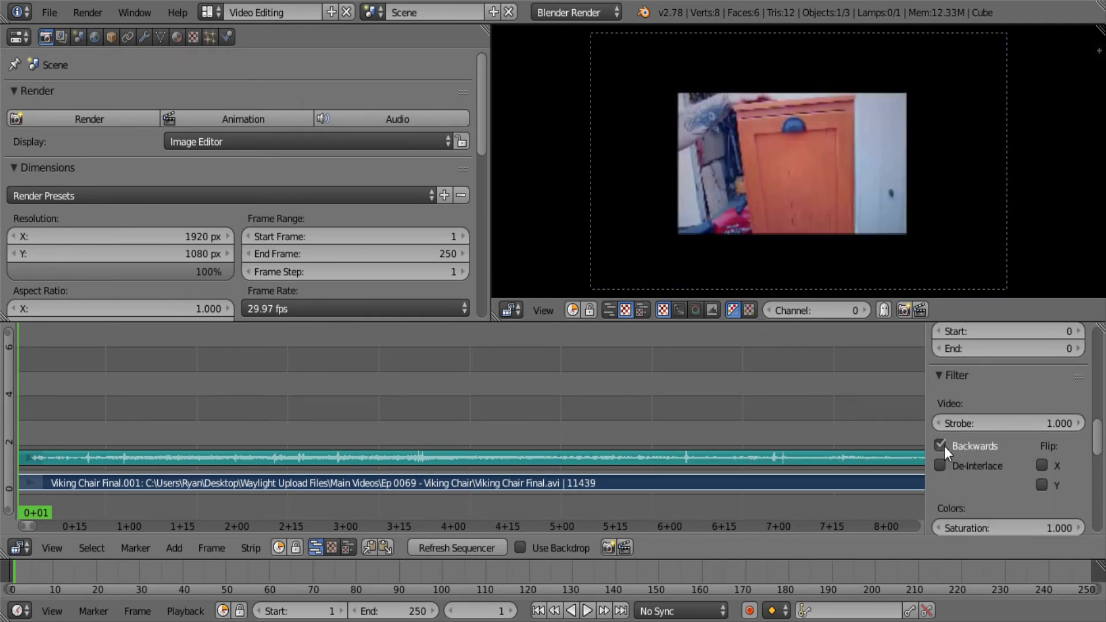
{"action": "left_click", "coordinate": [941, 446]}
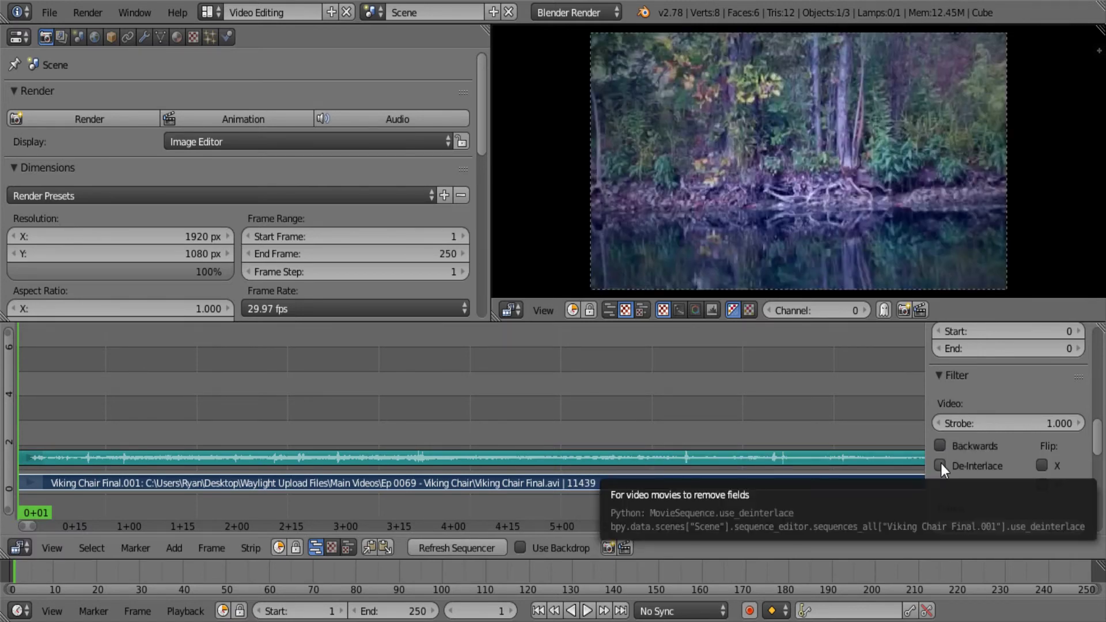
{"action": "left_click", "coordinate": [1041, 466]}
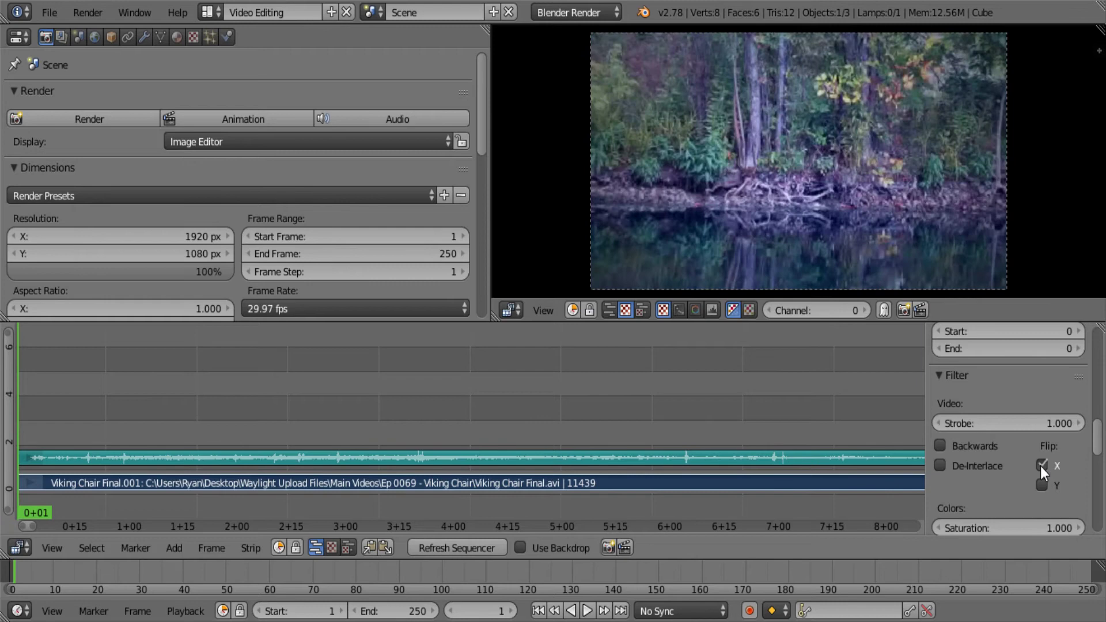
{"action": "left_click", "coordinate": [1040, 466]}
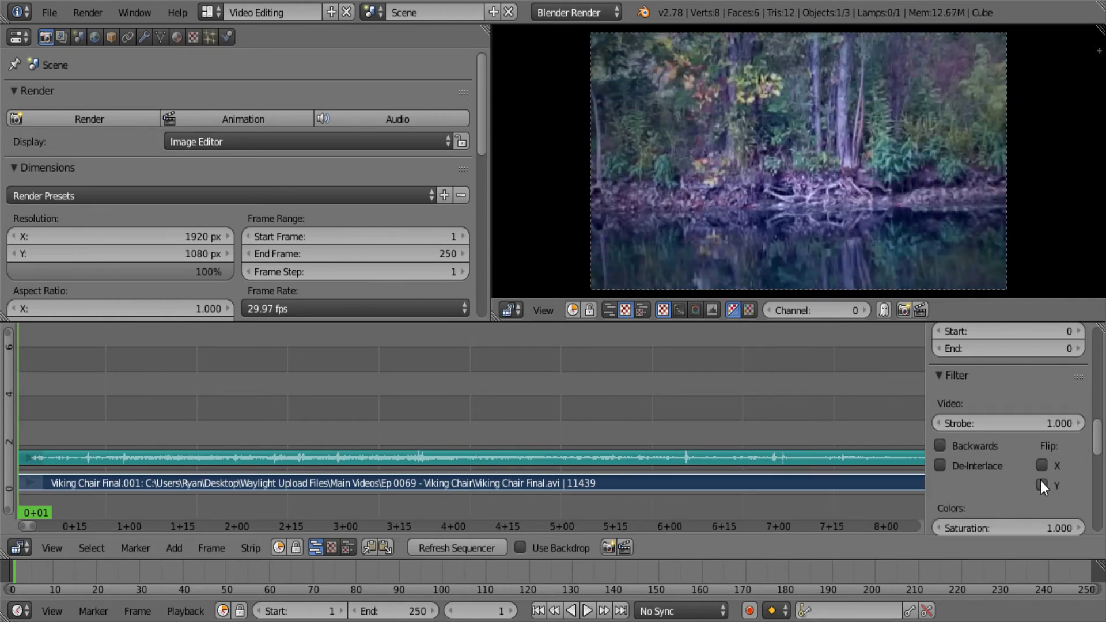
{"action": "left_click", "coordinate": [1041, 485]}
{"action": "left_click", "coordinate": [1041, 485]}
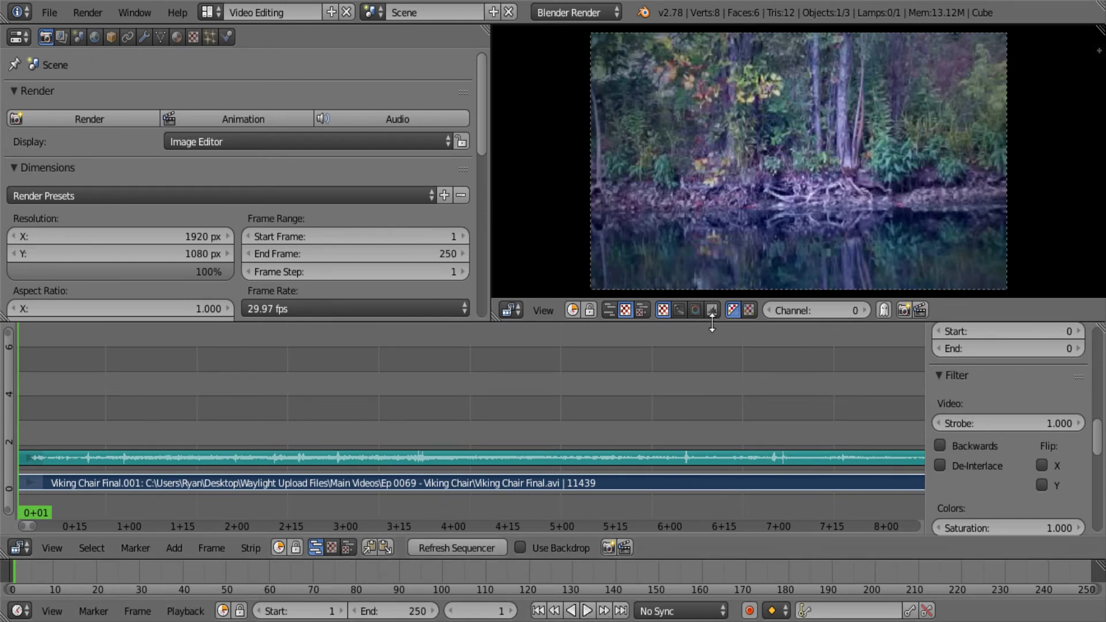
{"action": "left_click", "coordinate": [588, 611]}
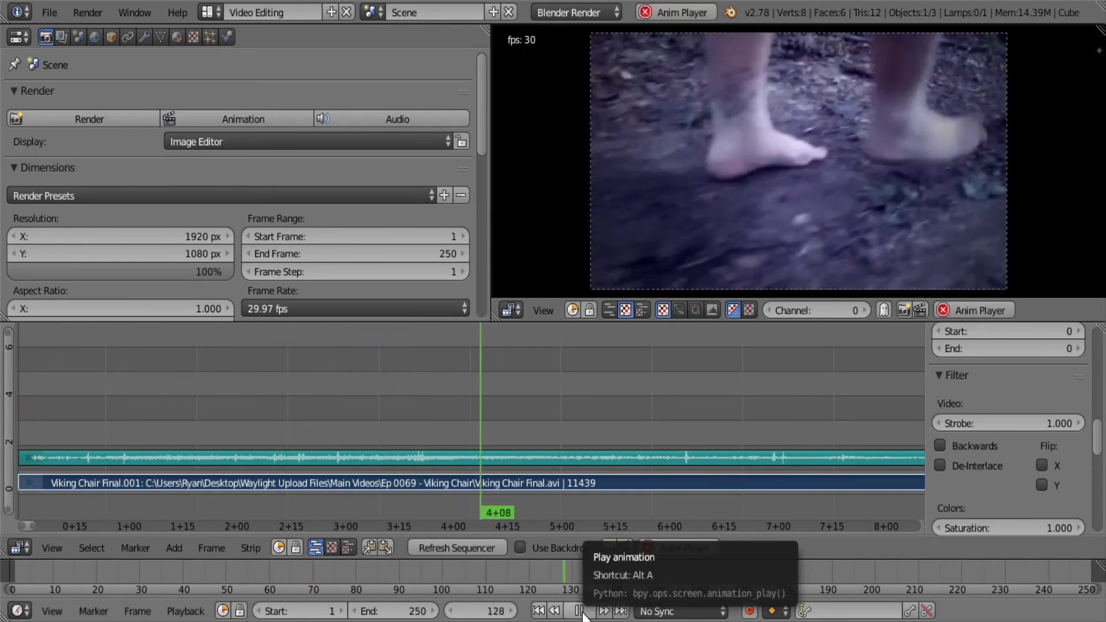
{"action": "left_click", "coordinate": [579, 612]}
{"action": "left_click", "coordinate": [538, 611]}
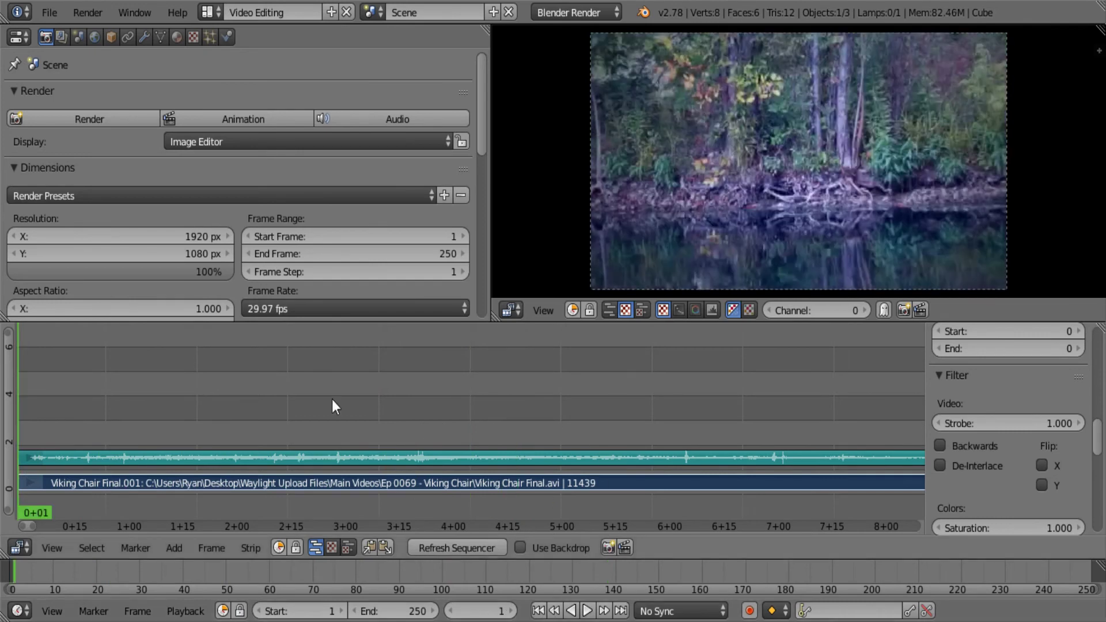
{"action": "left_click", "coordinate": [1080, 424]}
{"action": "left_click", "coordinate": [1080, 424]}
{"action": "type", "text": "1.600"}
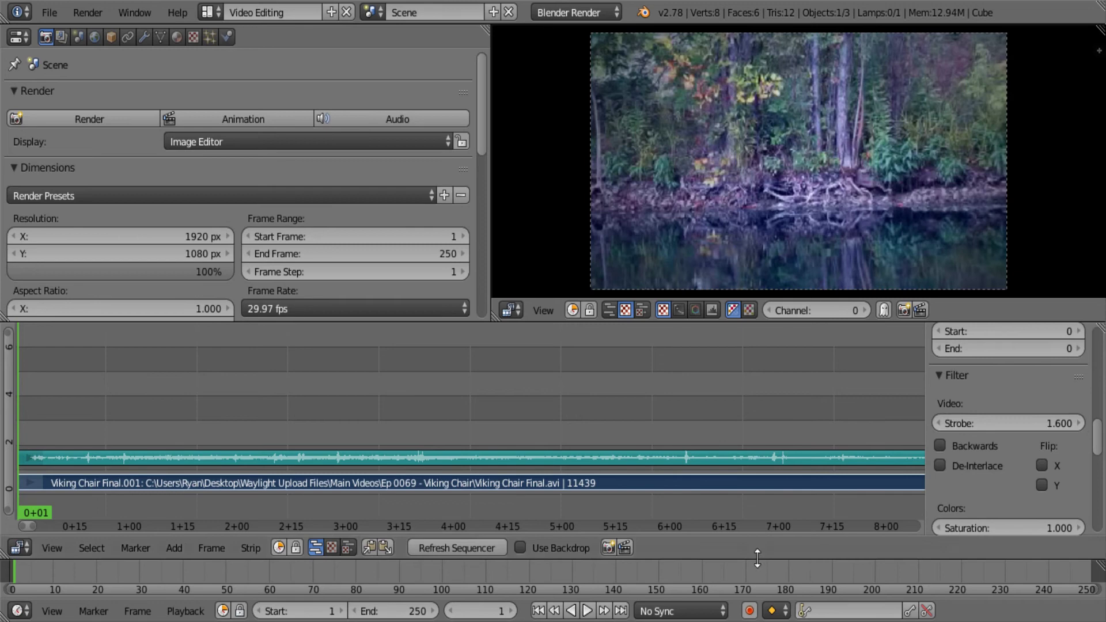
{"action": "left_click", "coordinate": [586, 611]}
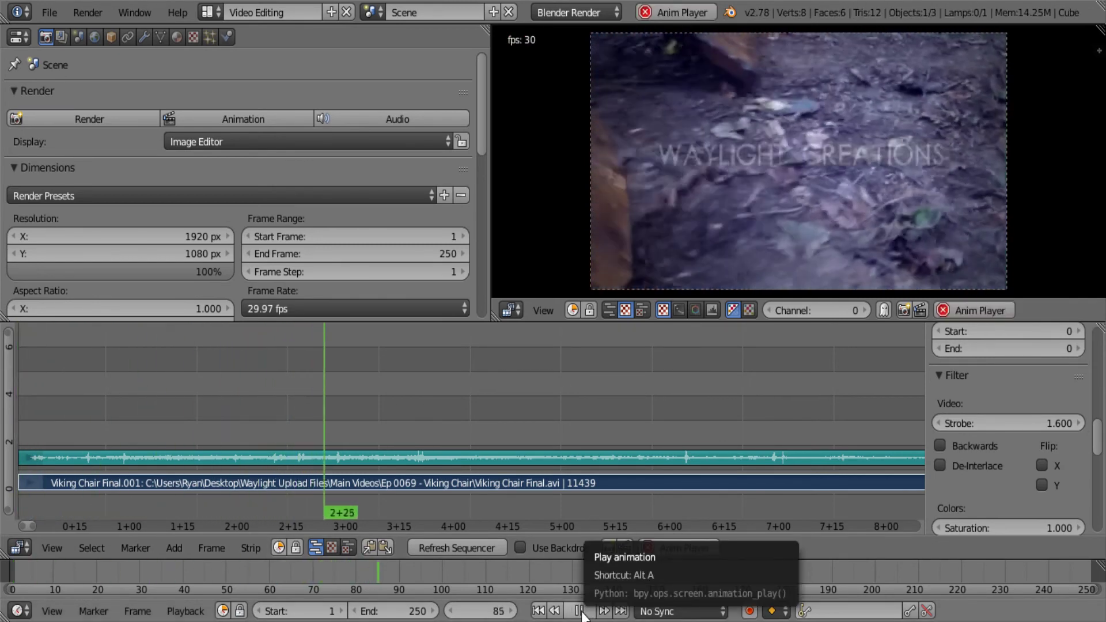
{"action": "left_click", "coordinate": [585, 611]}
{"action": "key", "text": "shift+Left"}
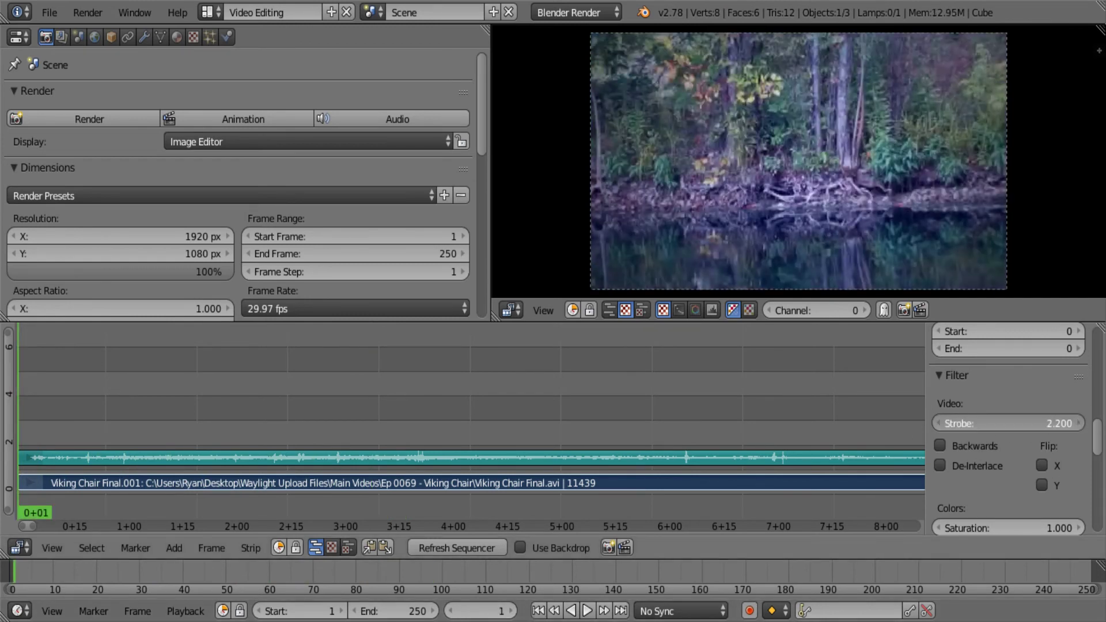
{"action": "mouse_move", "coordinate": [1077, 421]}
{"action": "left_mouse_down"}
{"action": "mouse_move", "coordinate": [1098, 421]}
{"action": "mouse_move", "coordinate": [1082, 420]}
{"action": "left_mouse_up"}
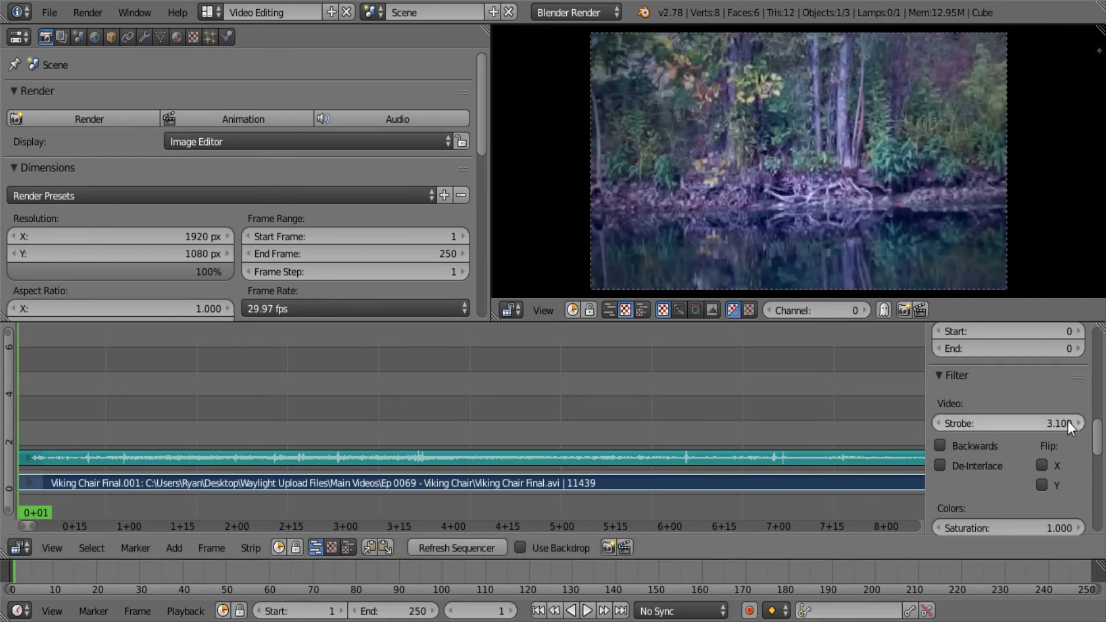
{"action": "left_click", "coordinate": [586, 611]}
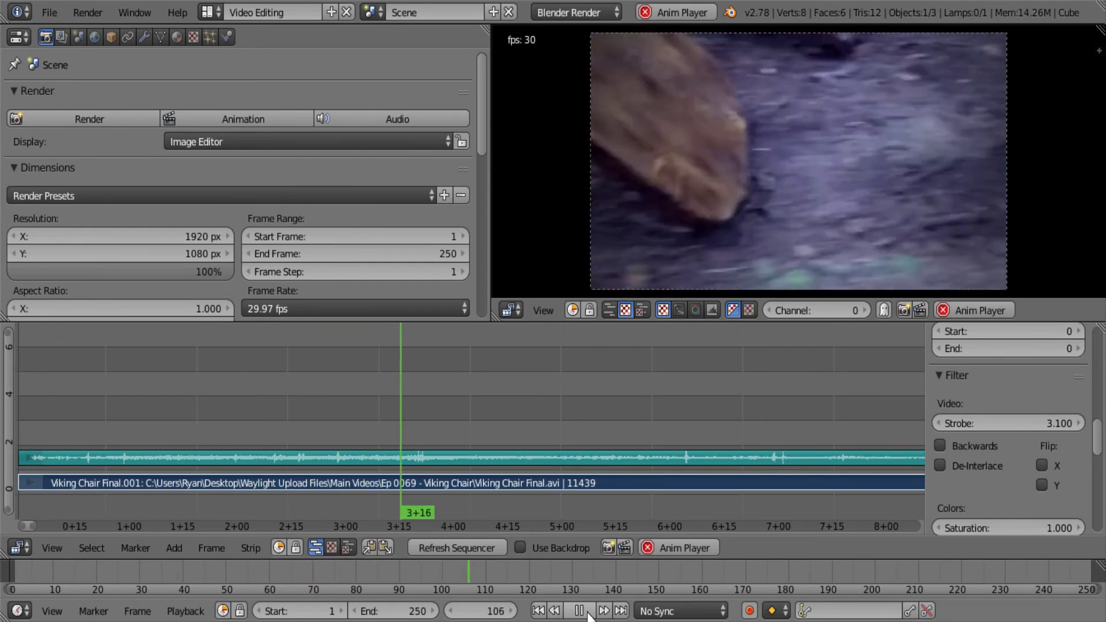
{"action": "left_click", "coordinate": [587, 612]}
{"action": "left_click", "coordinate": [937, 423]}
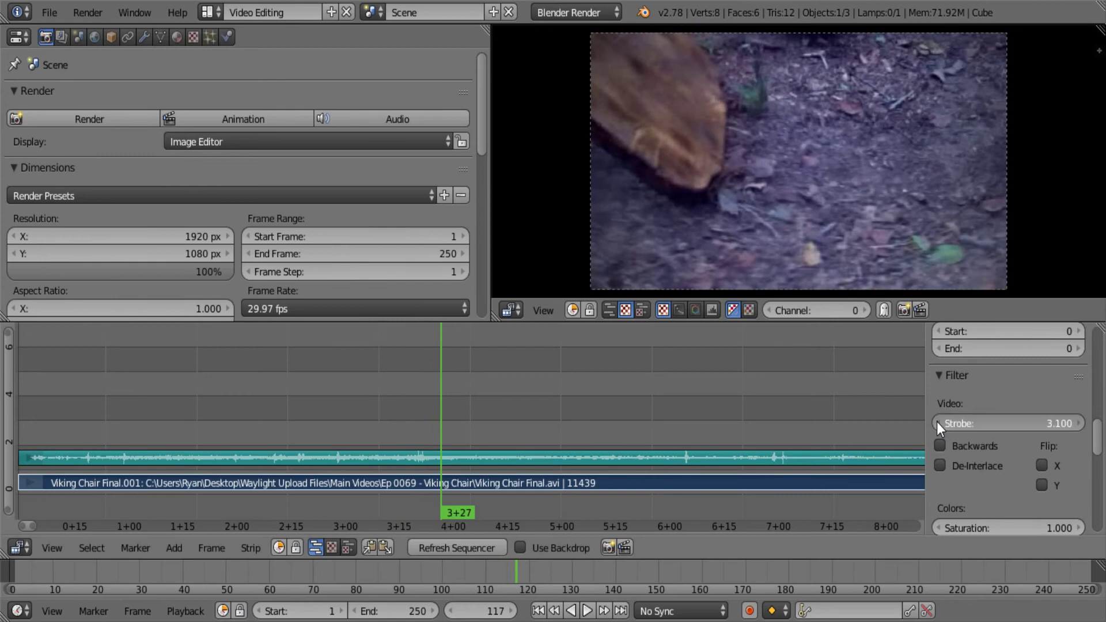
{"action": "left_click", "coordinate": [987, 421]}
{"action": "type", "text": "2.81"}
{"action": "key", "text": "Return"}
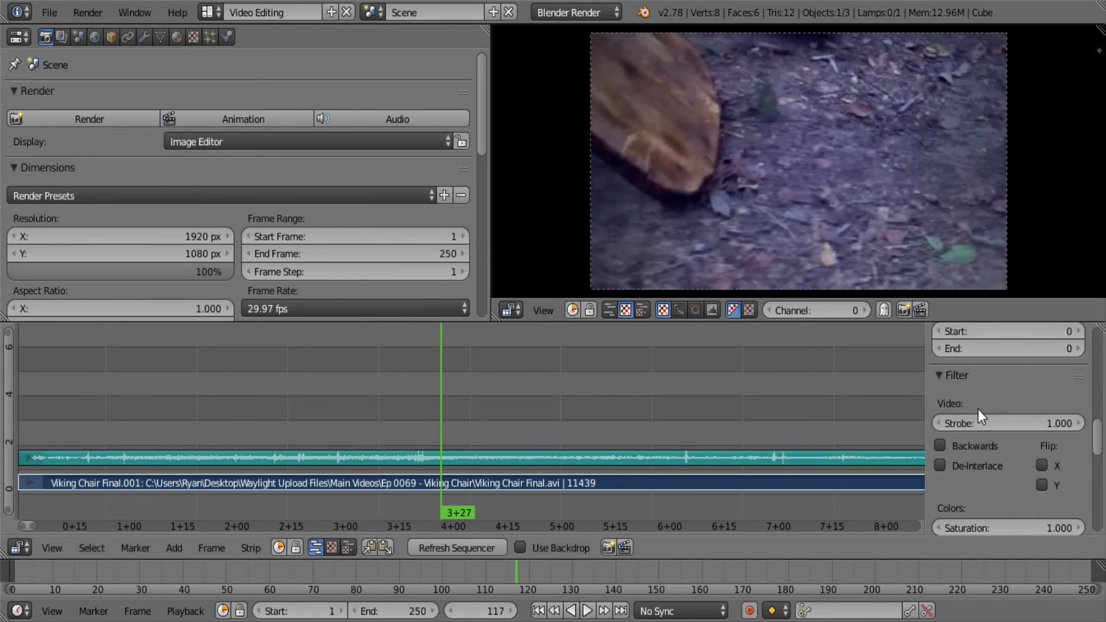
{"action": "left_click", "coordinate": [539, 610]}
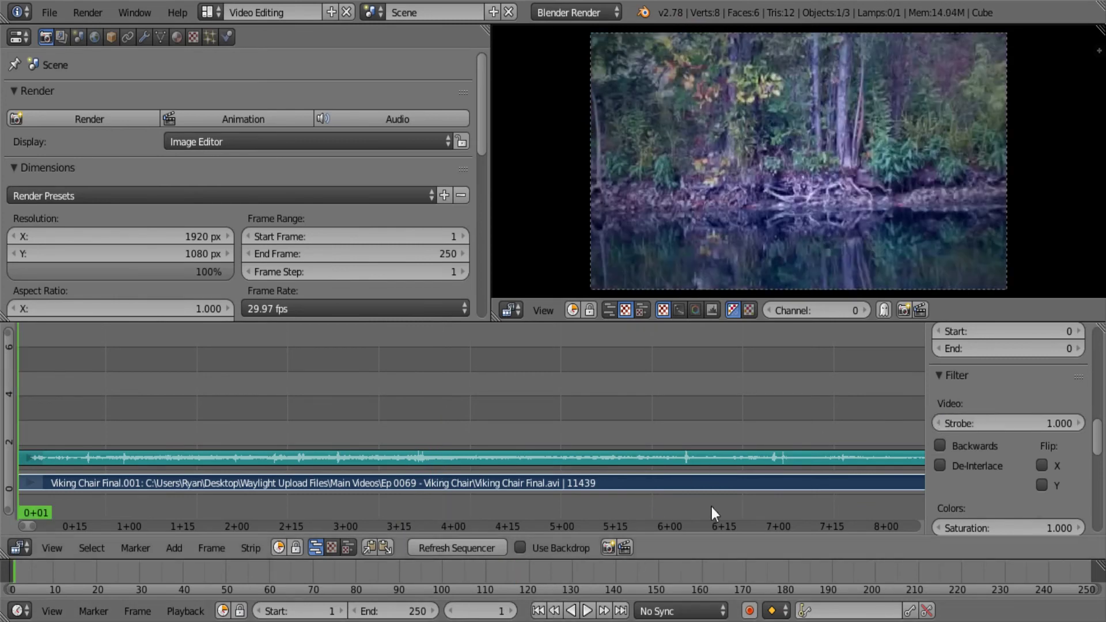
{"action": "scroll", "coordinate": [1003, 452], "scroll_direction": "down", "scroll_amount": 4}
{"action": "scroll", "coordinate": [1004, 452], "scroll_direction": "down", "scroll_amount": 2}
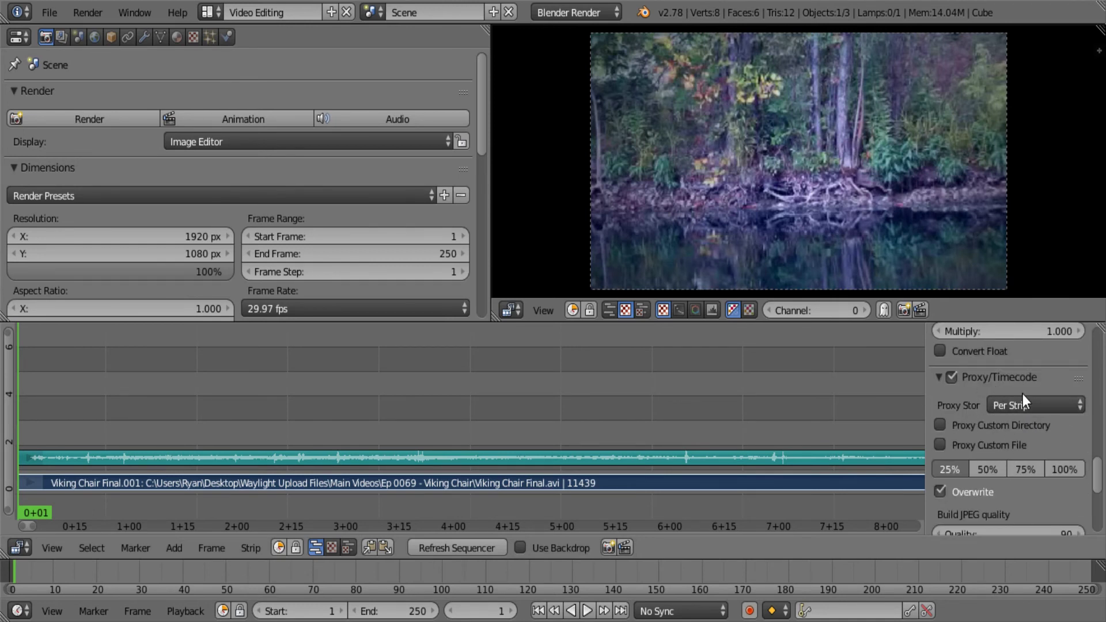
{"action": "scroll", "coordinate": [1023, 394], "scroll_direction": "down", "scroll_amount": 2}
{"action": "scroll", "coordinate": [1025, 393], "scroll_direction": "down", "scroll_amount": 4}
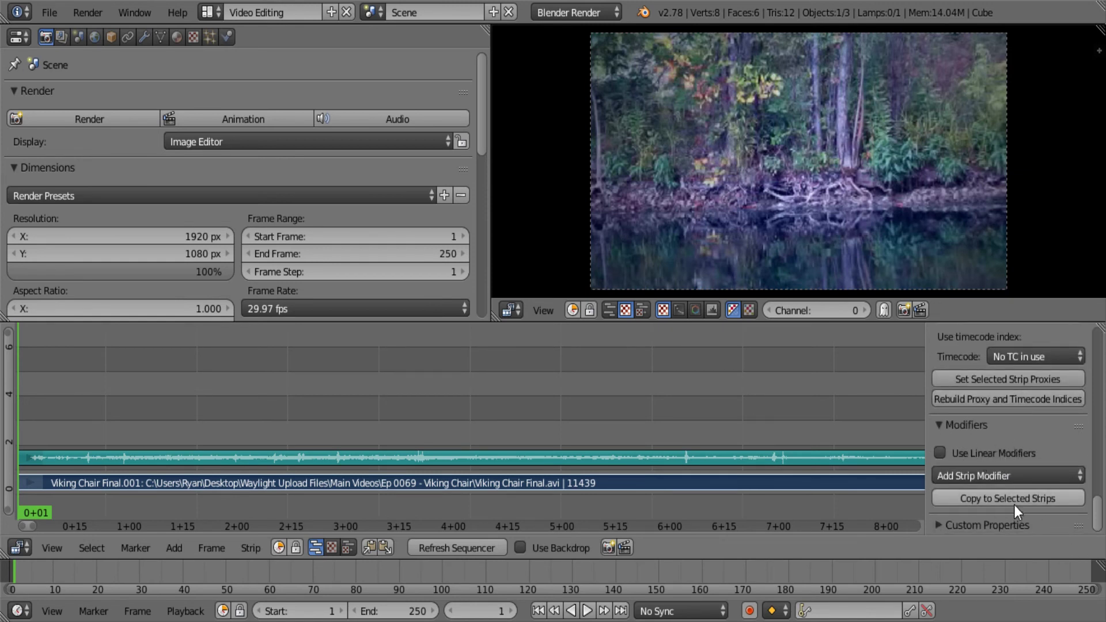
{"action": "scroll", "coordinate": [1033, 448], "scroll_direction": "up", "scroll_amount": 5}
{"action": "scroll", "coordinate": [1036, 451], "scroll_direction": "up", "scroll_amount": 4}
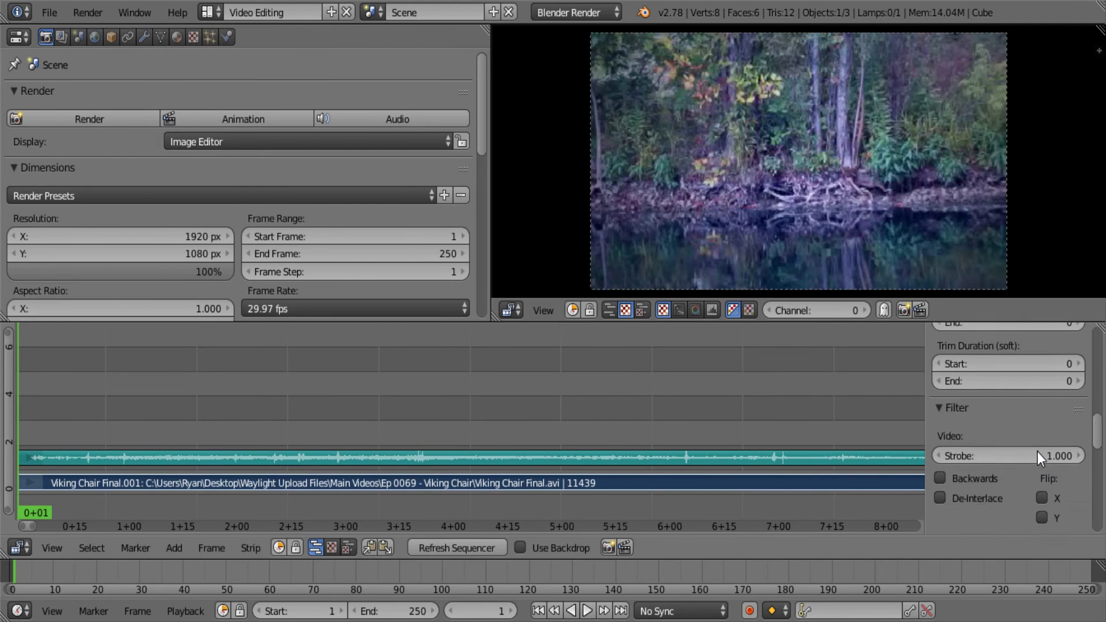
{"action": "scroll", "coordinate": [1037, 452], "scroll_direction": "up", "scroll_amount": 4}
{"action": "scroll", "coordinate": [1037, 453], "scroll_direction": "up", "scroll_amount": 4}
{"action": "scroll", "coordinate": [1037, 452], "scroll_direction": "up", "scroll_amount": 4}
{"action": "scroll", "coordinate": [1037, 452], "scroll_direction": "down", "scroll_amount": 3}
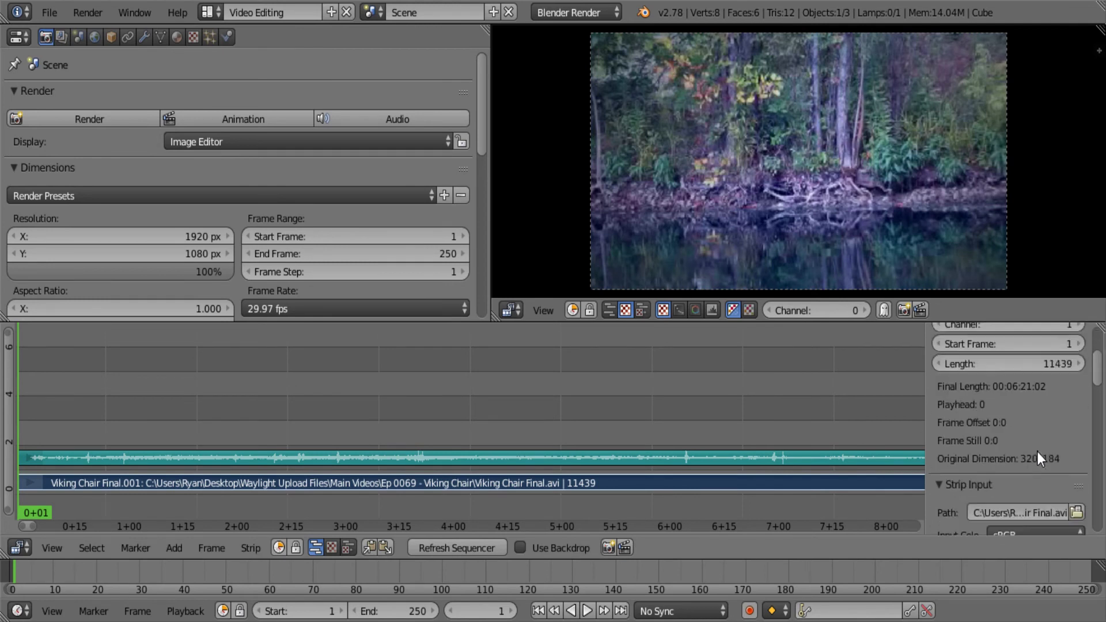
{"action": "scroll", "coordinate": [1037, 452], "scroll_direction": "down", "scroll_amount": 4}
{"action": "scroll", "coordinate": [1041, 452], "scroll_direction": "down", "scroll_amount": 4}
{"action": "scroll", "coordinate": [1044, 453], "scroll_direction": "down", "scroll_amount": 4}
{"action": "scroll", "coordinate": [1045, 453], "scroll_direction": "down", "scroll_amount": 3}
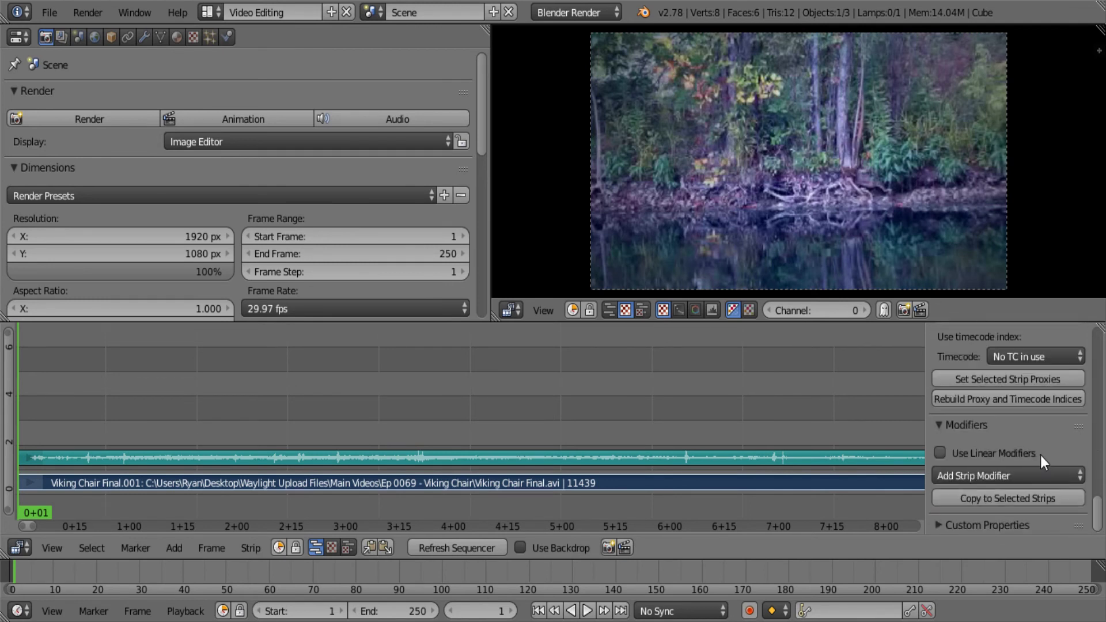
{"action": "left_click", "coordinate": [1033, 477]}
{"action": "key", "text": "alt+a"}
{"action": "mouse_move", "coordinate": [72, 422]}
{"action": "left_mouse_down"}
{"action": "mouse_move", "coordinate": [276, 416]}
{"action": "mouse_move", "coordinate": [18, 419]}
{"action": "left_mouse_up"}
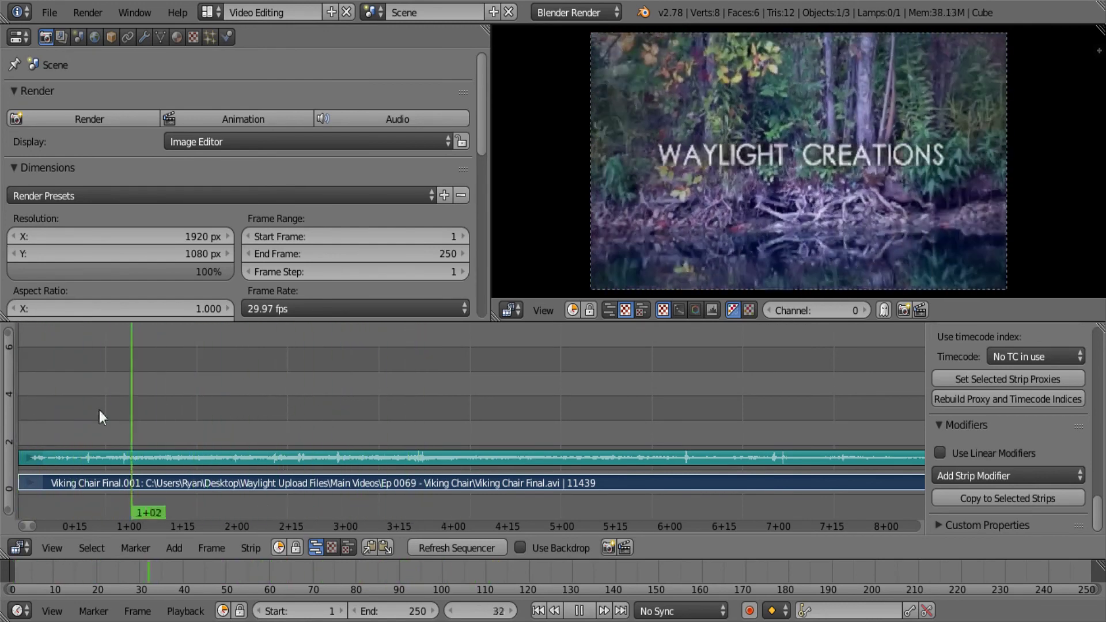
{"action": "key", "text": "alt+a"}
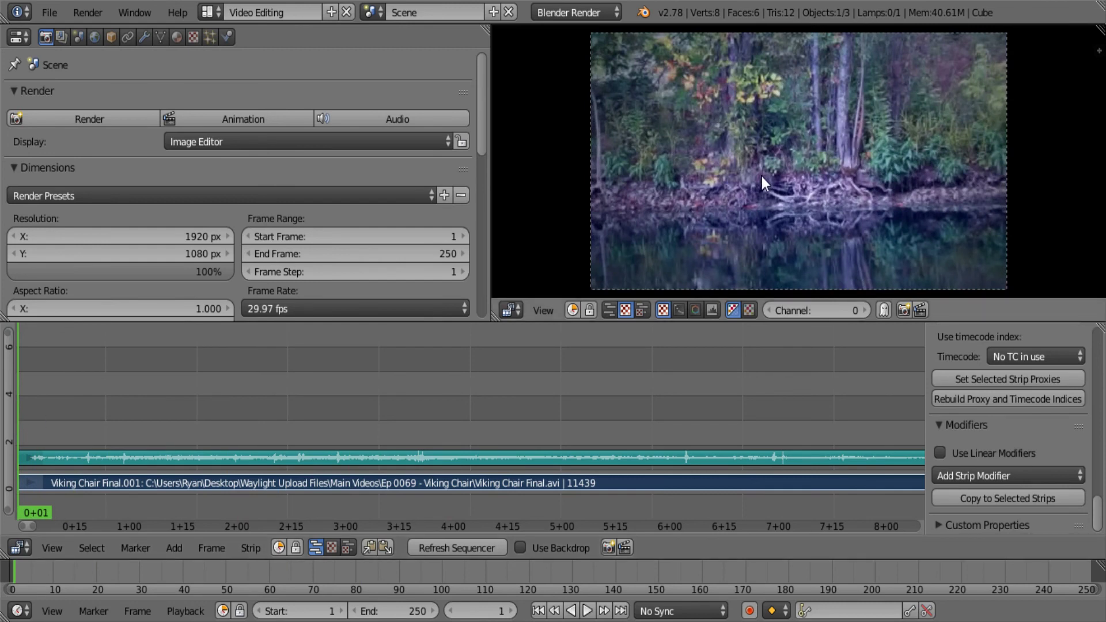
{"action": "key", "text": "alt+a"}
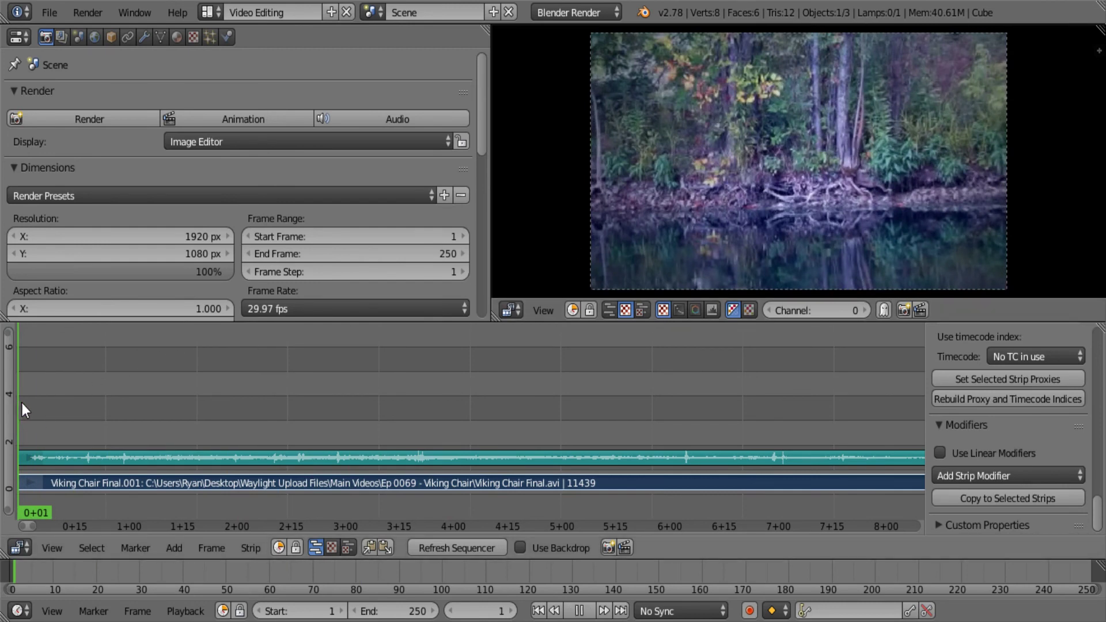
{"action": "mouse_move", "coordinate": [22, 403]}
{"action": "left_mouse_down"}
{"action": "mouse_move", "coordinate": [415, 416]}
{"action": "mouse_move", "coordinate": [33, 443]}
{"action": "mouse_move", "coordinate": [218, 446]}
{"action": "mouse_move", "coordinate": [11, 444]}
{"action": "mouse_move", "coordinate": [22, 441]}
{"action": "left_mouse_up"}
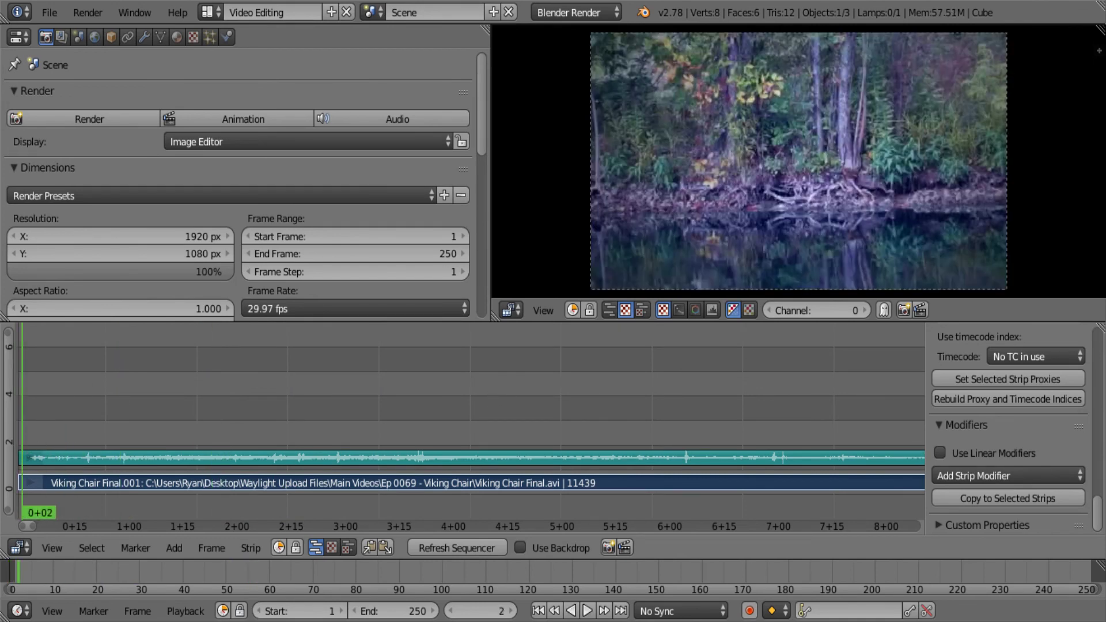
{"action": "scroll", "coordinate": [1008, 428], "scroll_direction": "up", "scroll_amount": 5}
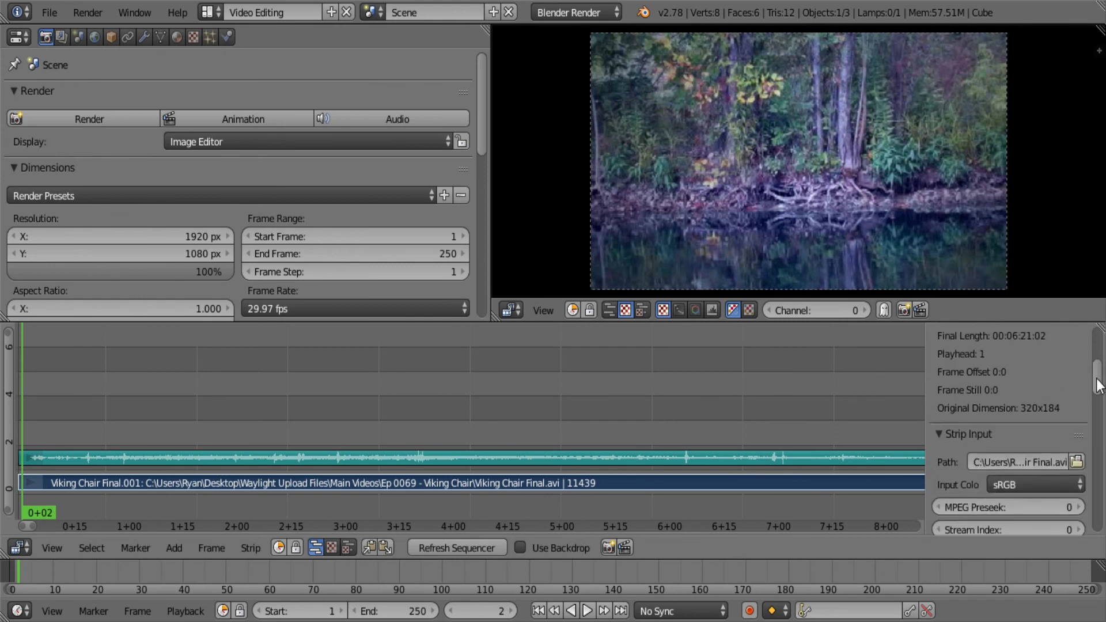
{"action": "scroll", "coordinate": [1008, 428], "scroll_direction": "up", "scroll_amount": 5}
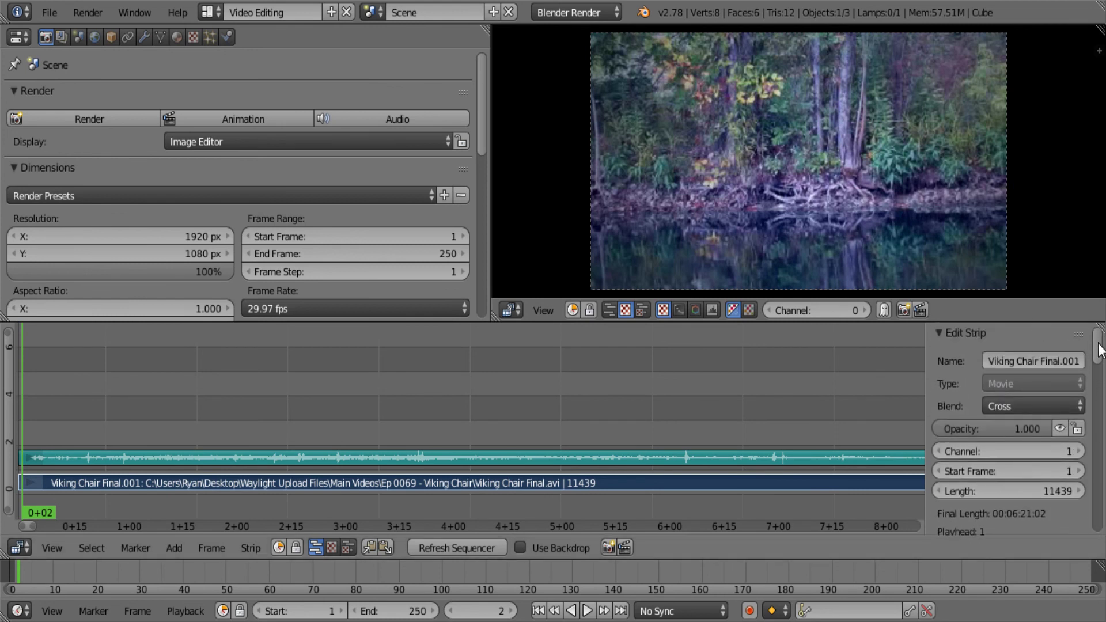
{"action": "left_click_drag", "start_coordinate": [1101, 348], "coordinate": [1102, 512]}
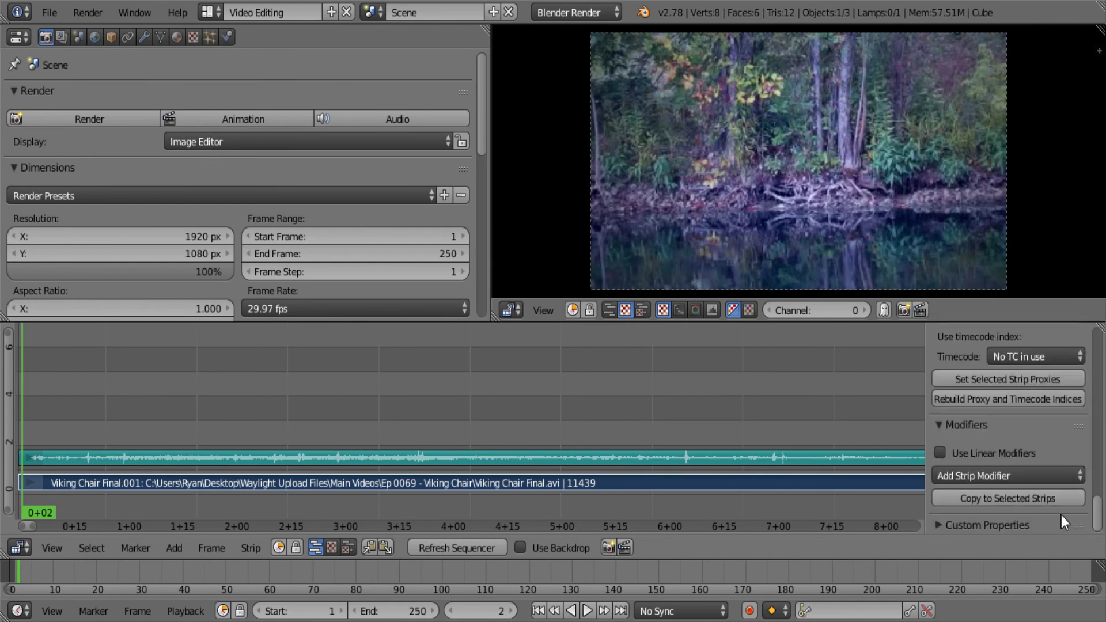